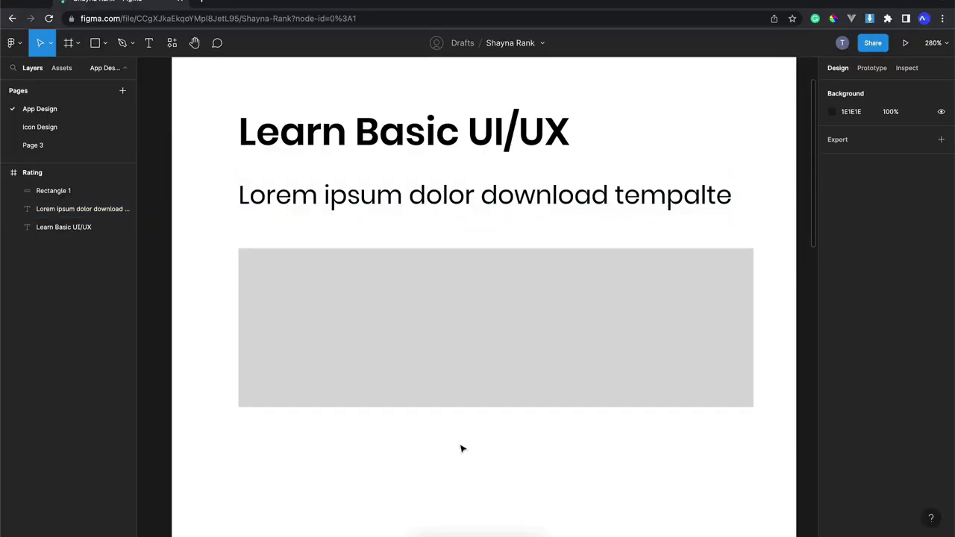
- Select Rectangle 1 together with the 'Learn Basic UI/UX' heading and subtitle text
{"action": "scroll", "coordinate": [462, 448], "scroll_direction": "down", "scroll_amount": 3}
{"action": "scroll", "coordinate": [461, 448], "scroll_direction": "down", "scroll_amount": 2}
{"action": "scroll", "coordinate": [461, 448], "scroll_direction": "down", "scroll_amount": 2}
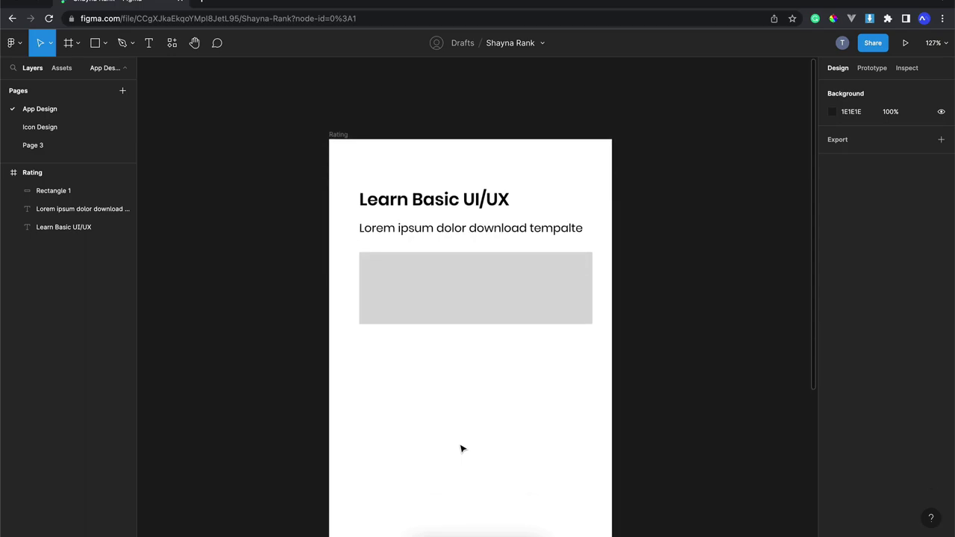
{"action": "scroll", "coordinate": [461, 449], "scroll_direction": "up", "scroll_amount": 1}
{"action": "scroll", "coordinate": [461, 449], "scroll_direction": "up", "scroll_amount": 2}
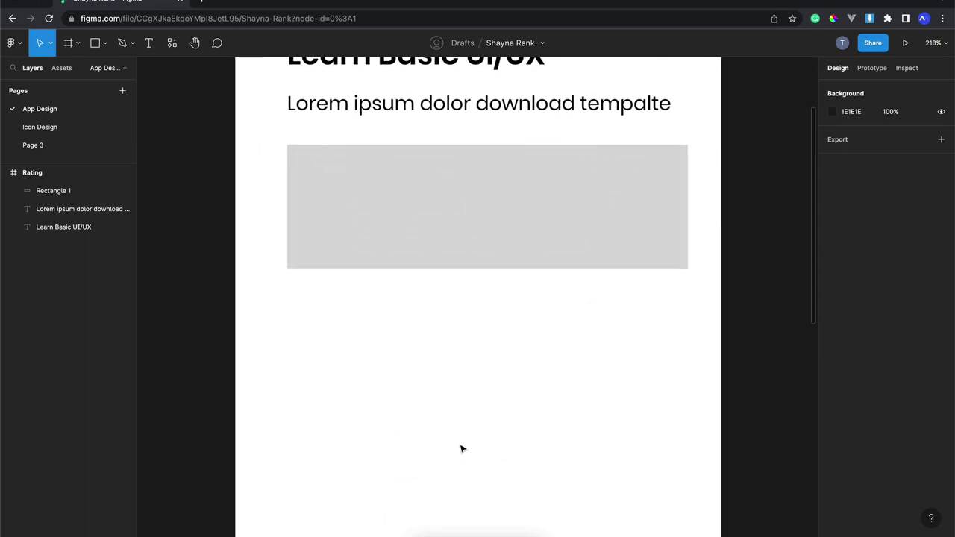
{"action": "scroll", "coordinate": [461, 448], "scroll_direction": "up", "scroll_amount": 2}
{"action": "scroll", "coordinate": [461, 449], "scroll_direction": "down", "scroll_amount": 1}
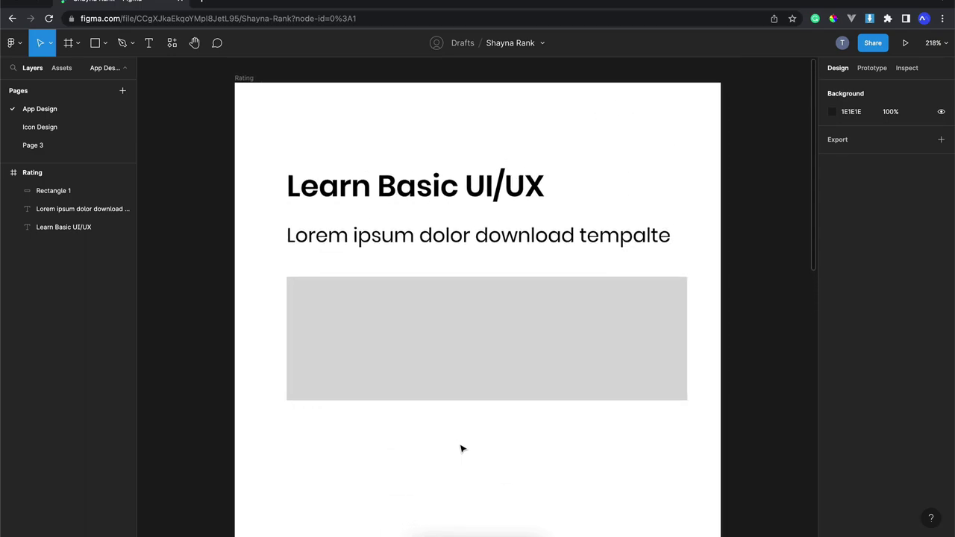
{"action": "scroll", "coordinate": [461, 449], "scroll_direction": "down", "scroll_amount": 2}
{"action": "scroll", "coordinate": [440, 414], "scroll_direction": "down", "scroll_amount": 1}
{"action": "left_click", "coordinate": [431, 320]}
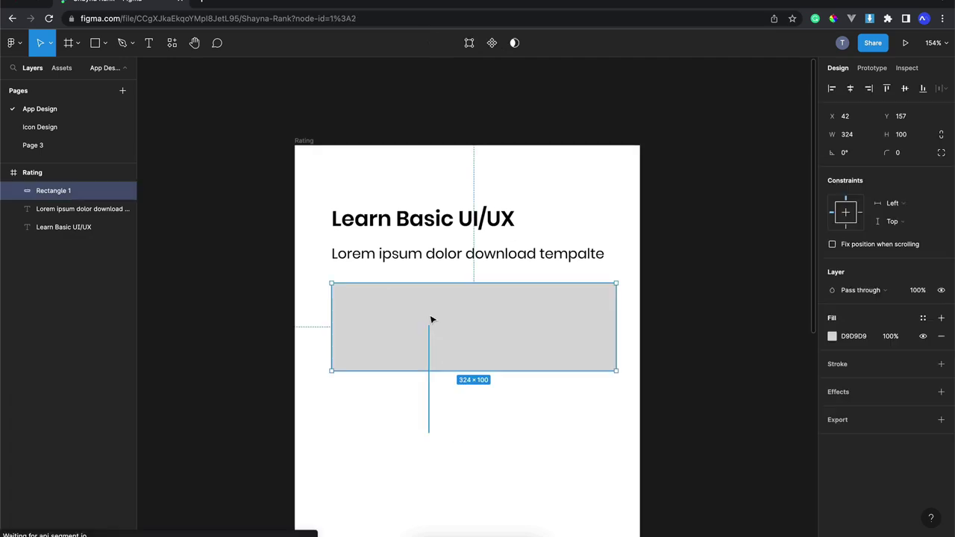
{"action": "key", "text": "ctrl+a"}
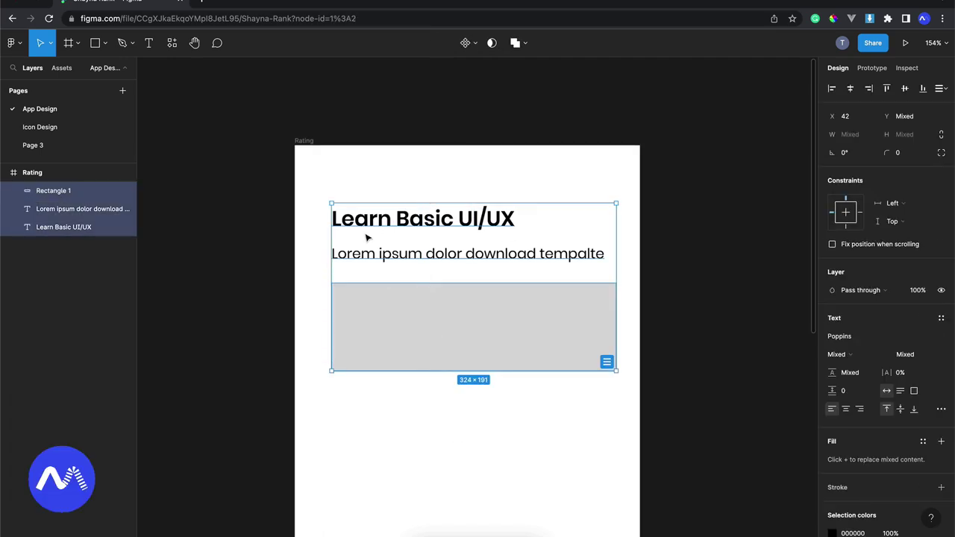
- Delete the heading, subtitle and Rectangle 1 from the Rating frame
{"action": "key", "text": "Delete"}
{"action": "scroll", "coordinate": [365, 237], "scroll_direction": "down", "scroll_amount": 1}
{"action": "scroll", "coordinate": [366, 237], "scroll_direction": "down", "scroll_amount": 2}
{"action": "scroll", "coordinate": [365, 238], "scroll_direction": "down", "scroll_amount": 1}
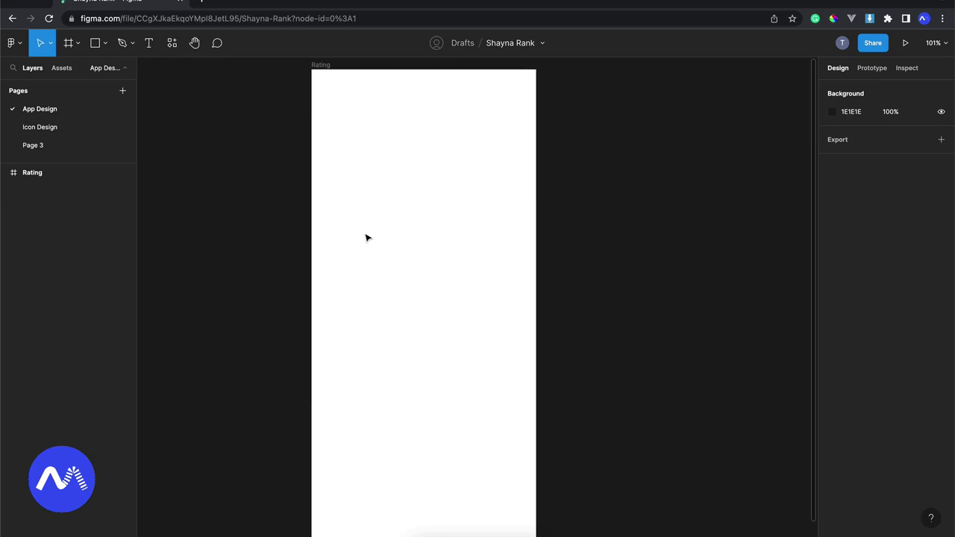
{"action": "scroll", "coordinate": [365, 238], "scroll_direction": "up", "scroll_amount": 1}
{"action": "scroll", "coordinate": [366, 239], "scroll_direction": "up", "scroll_amount": 1}
{"action": "scroll", "coordinate": [369, 147], "scroll_direction": "up", "scroll_amount": 3}
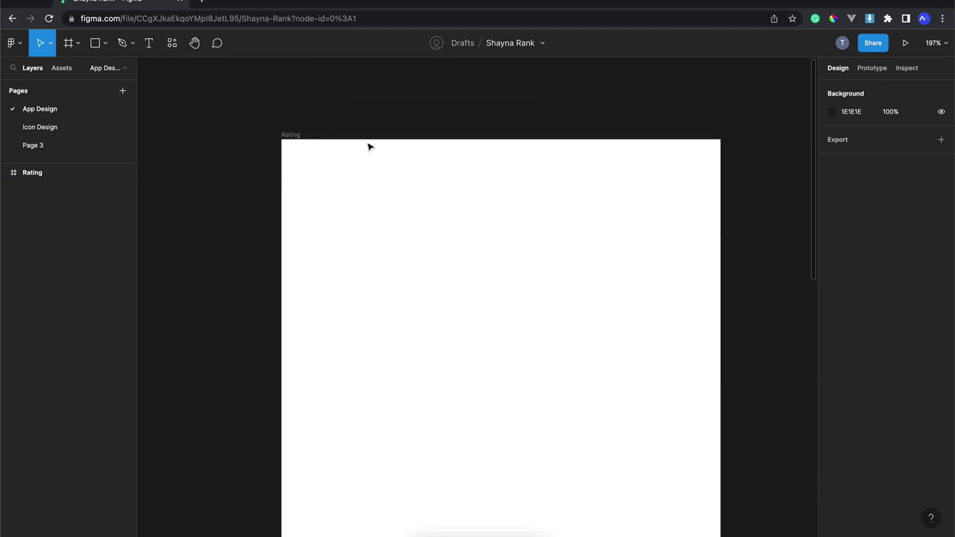
- Select the now-empty white 393×852 Rating frame
{"action": "left_click", "coordinate": [315, 163]}
{"action": "scroll", "coordinate": [315, 162], "scroll_direction": "right", "scroll_amount": 1}
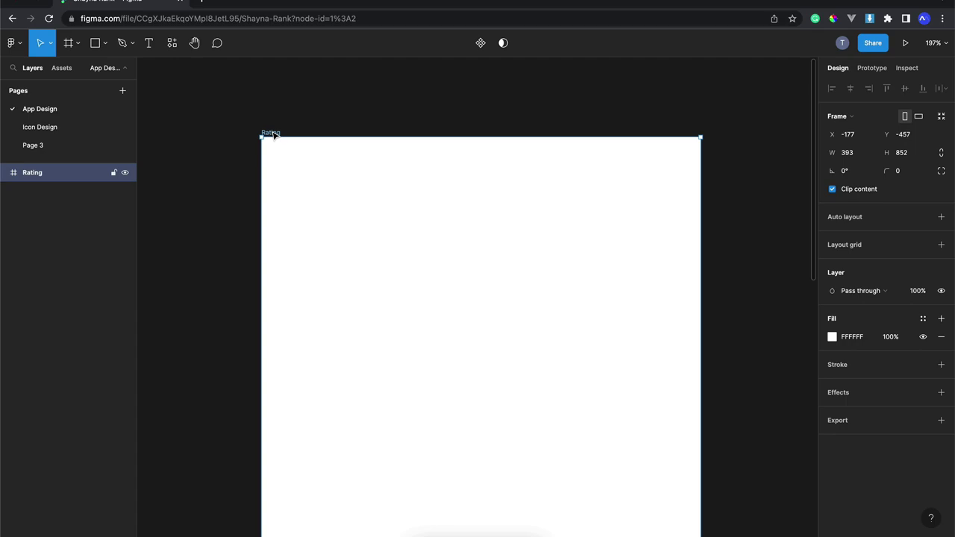
{"action": "scroll", "coordinate": [273, 134], "scroll_direction": "up", "scroll_amount": 2}
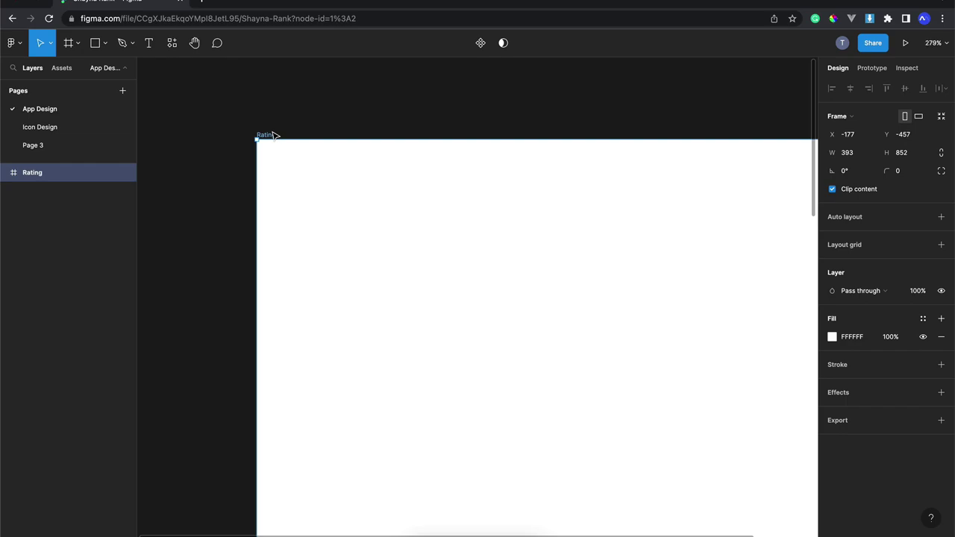
{"action": "scroll", "coordinate": [273, 135], "scroll_direction": "up", "scroll_amount": 2}
{"action": "scroll", "coordinate": [273, 134], "scroll_direction": "up", "scroll_amount": 2}
{"action": "scroll", "coordinate": [274, 135], "scroll_direction": "down", "scroll_amount": 2}
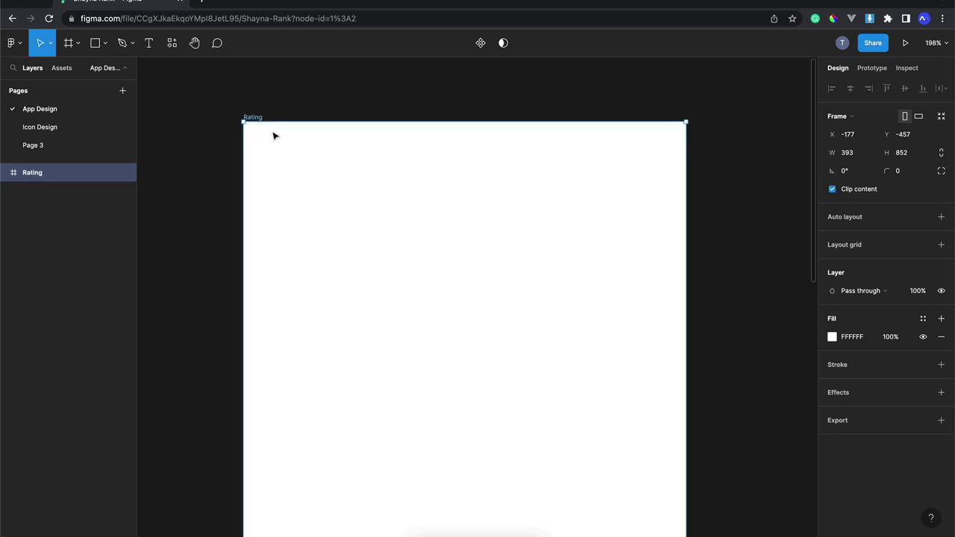
{"action": "scroll", "coordinate": [273, 136], "scroll_direction": "up", "scroll_amount": 2}
{"action": "scroll", "coordinate": [273, 136], "scroll_direction": "up", "scroll_amount": 1}
{"action": "scroll", "coordinate": [273, 135], "scroll_direction": "right", "scroll_amount": 1}
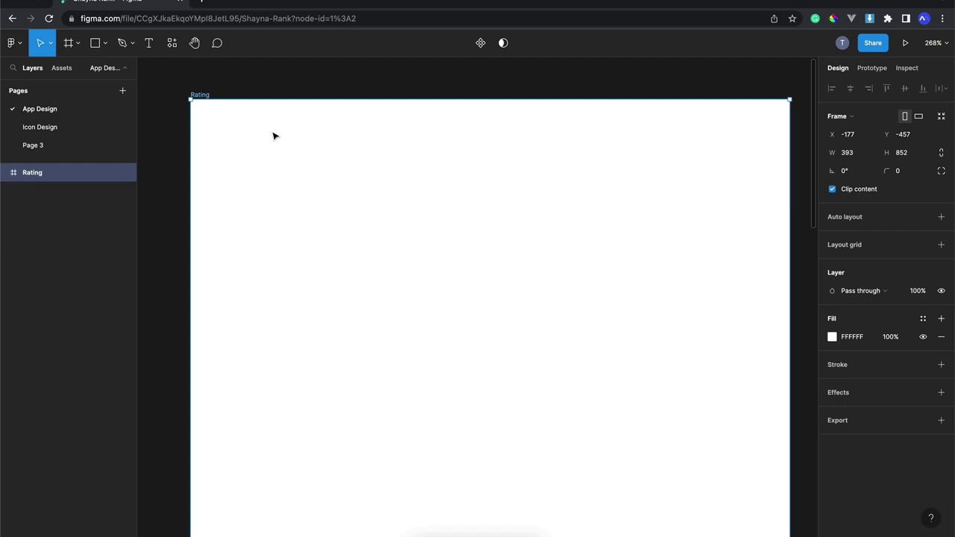
{"action": "scroll", "coordinate": [273, 135], "scroll_direction": "down", "scroll_amount": 1}
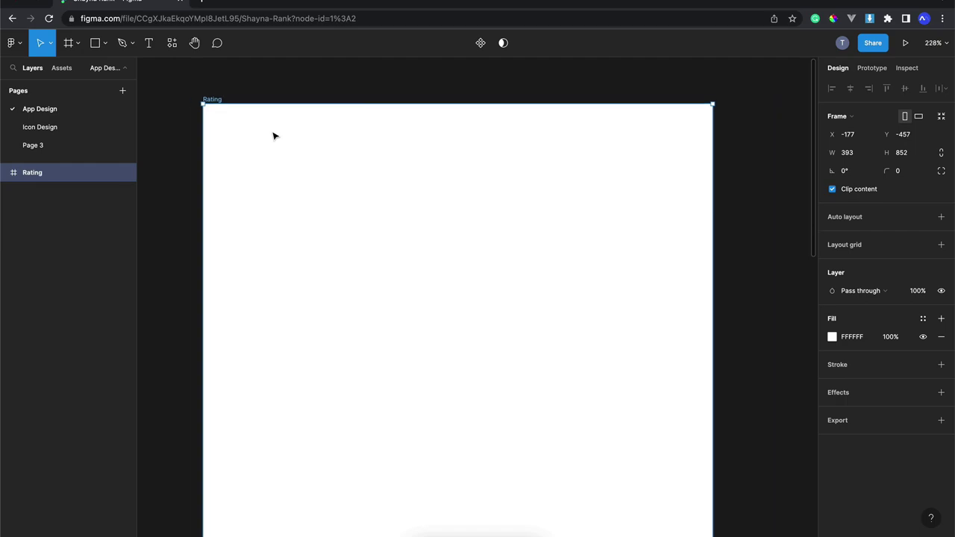
{"action": "scroll", "coordinate": [273, 135], "scroll_direction": "down", "scroll_amount": 2}
{"action": "scroll", "coordinate": [273, 136], "scroll_direction": "left", "scroll_amount": 1}
{"action": "scroll", "coordinate": [273, 136], "scroll_direction": "down", "scroll_amount": 1}
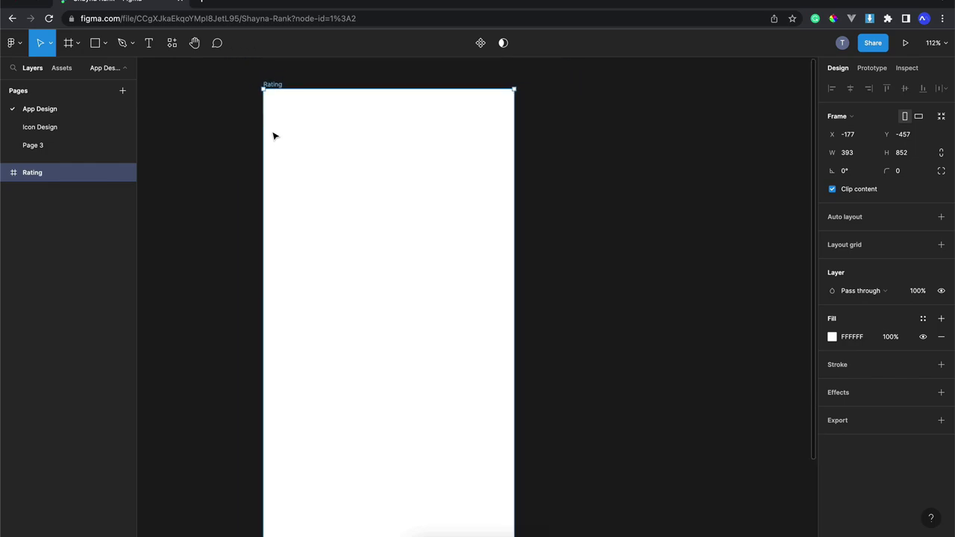
{"action": "scroll", "coordinate": [273, 136], "scroll_direction": "down", "scroll_amount": 1}
{"action": "scroll", "coordinate": [273, 136], "scroll_direction": "down", "scroll_amount": 2}
{"action": "scroll", "coordinate": [273, 136], "scroll_direction": "left", "scroll_amount": 1}
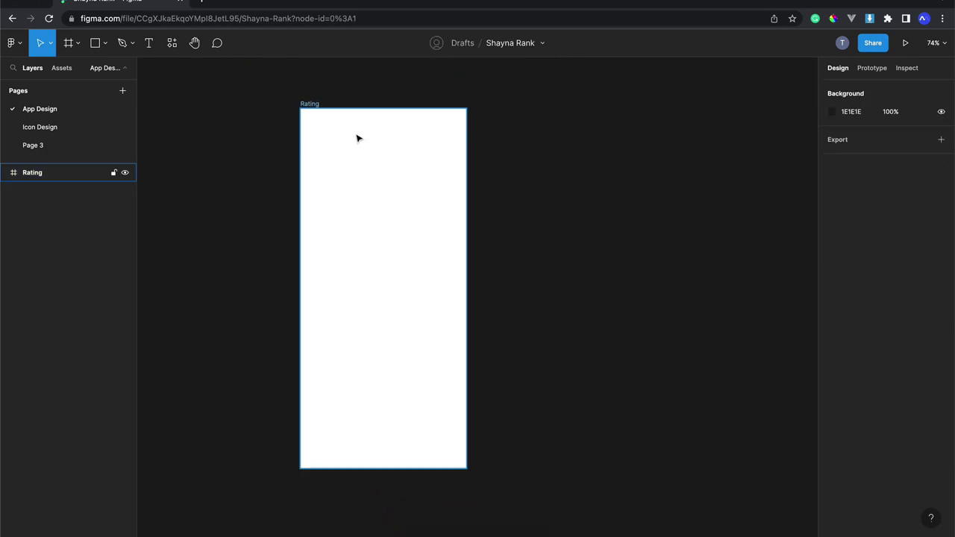
{"action": "scroll", "coordinate": [356, 138], "scroll_direction": "up", "scroll_amount": 2}
{"action": "scroll", "coordinate": [357, 138], "scroll_direction": "up", "scroll_amount": 2}
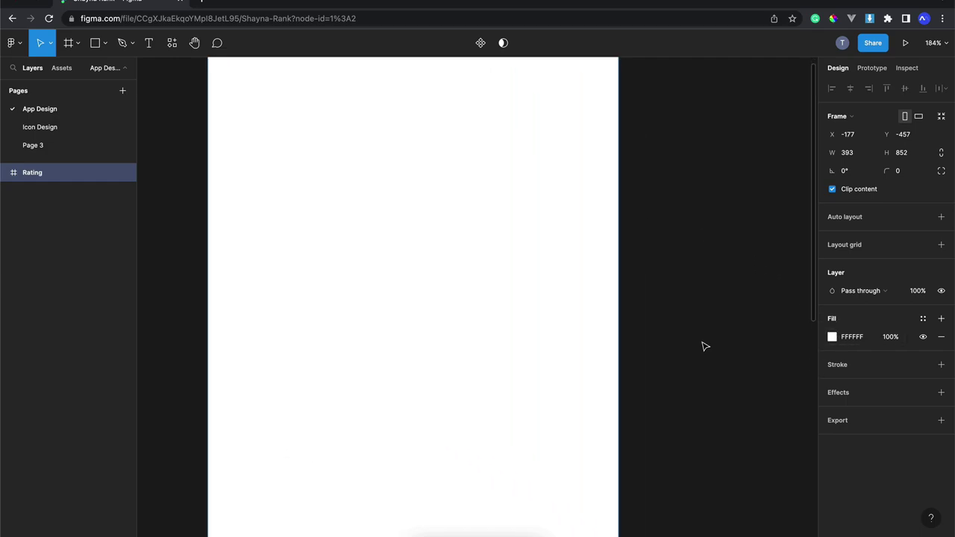
{"action": "scroll", "coordinate": [701, 342], "scroll_direction": "up", "scroll_amount": 3}
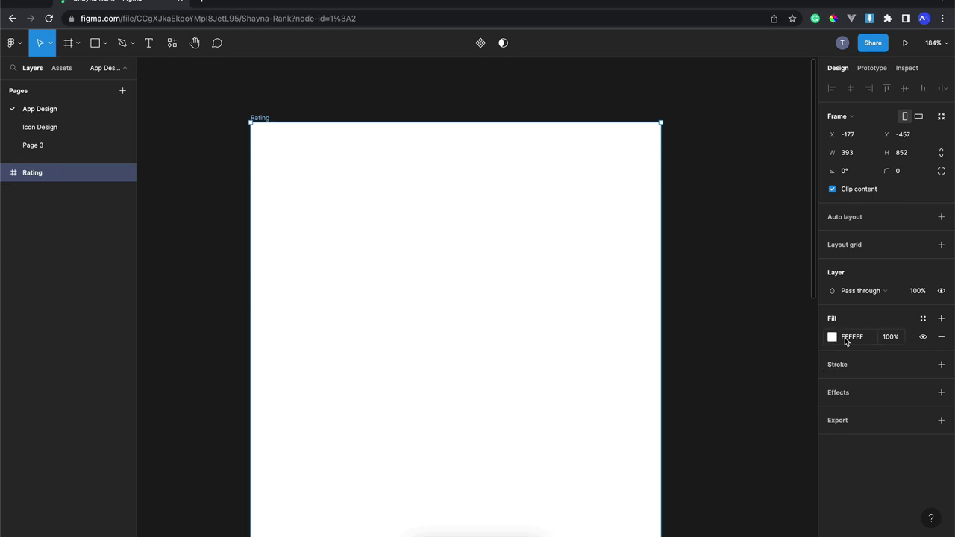
- Set the Rating frame's fill to solid muted dark blue 38508E
{"action": "left_click", "coordinate": [833, 339]}
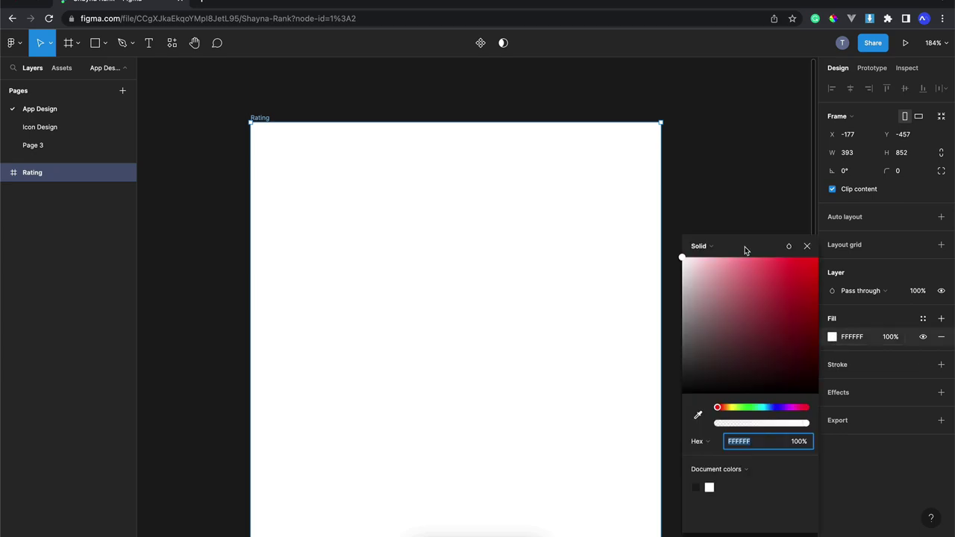
{"action": "left_click", "coordinate": [774, 407]}
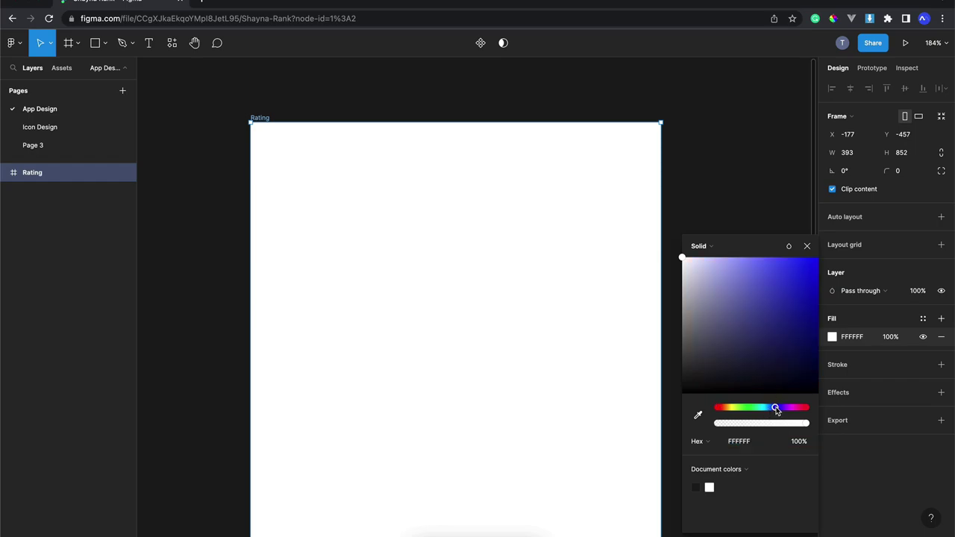
{"action": "left_click_drag", "start_coordinate": [776, 409], "coordinate": [772, 407]}
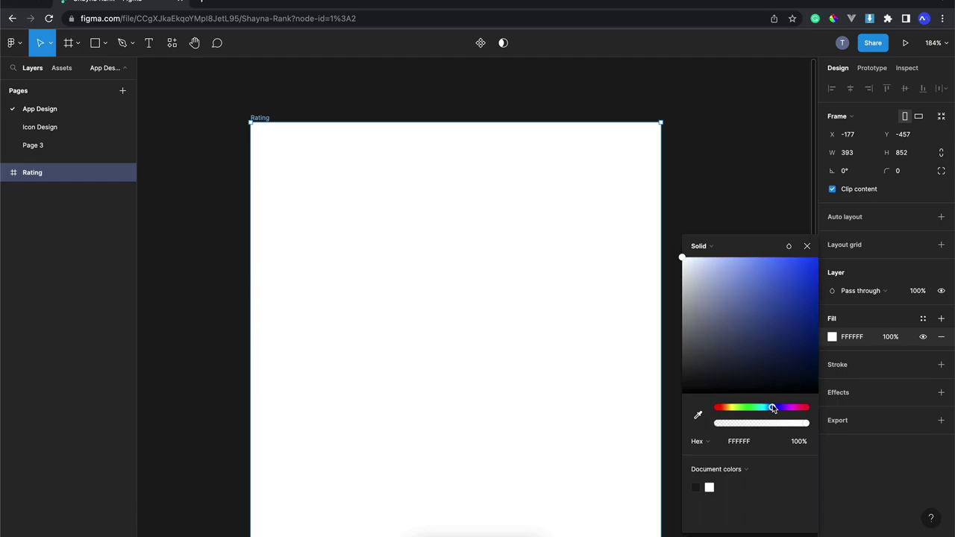
{"action": "mouse_move", "coordinate": [755, 305]}
{"action": "left_mouse_down"}
{"action": "mouse_move", "coordinate": [764, 296]}
{"action": "mouse_move", "coordinate": [793, 308]}
{"action": "mouse_move", "coordinate": [780, 341]}
{"action": "mouse_move", "coordinate": [749, 328]}
{"action": "mouse_move", "coordinate": [758, 296]}
{"action": "mouse_move", "coordinate": [765, 320]}
{"action": "left_mouse_up"}
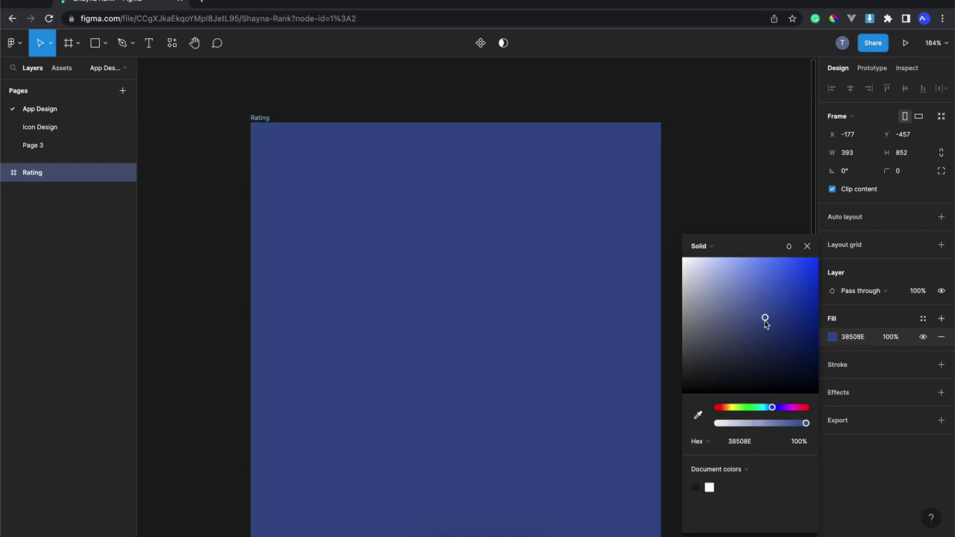
{"action": "left_click", "coordinate": [704, 246]}
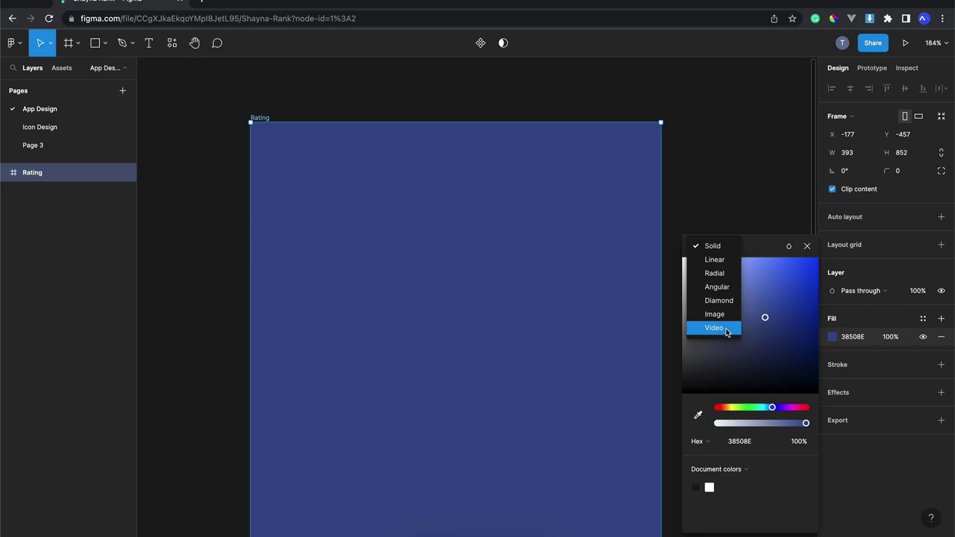
- Try Linear and Radial gradient fills, settling on a linear 38508E-to-transparent gradient
{"action": "left_click", "coordinate": [724, 262]}
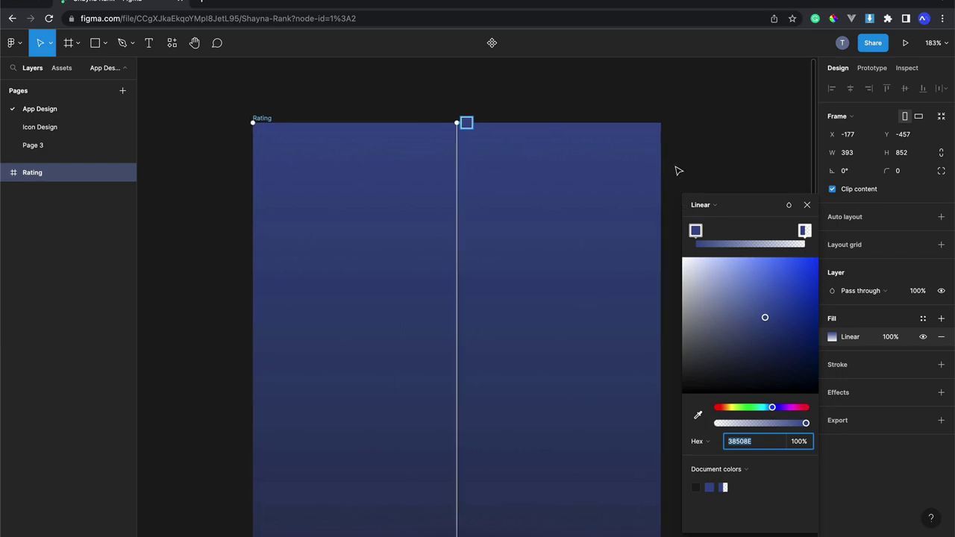
{"action": "scroll", "coordinate": [679, 168], "scroll_direction": "right", "scroll_amount": 2}
{"action": "scroll", "coordinate": [697, 156], "scroll_direction": "down", "scroll_amount": 2}
{"action": "scroll", "coordinate": [675, 150], "scroll_direction": "down", "scroll_amount": 1}
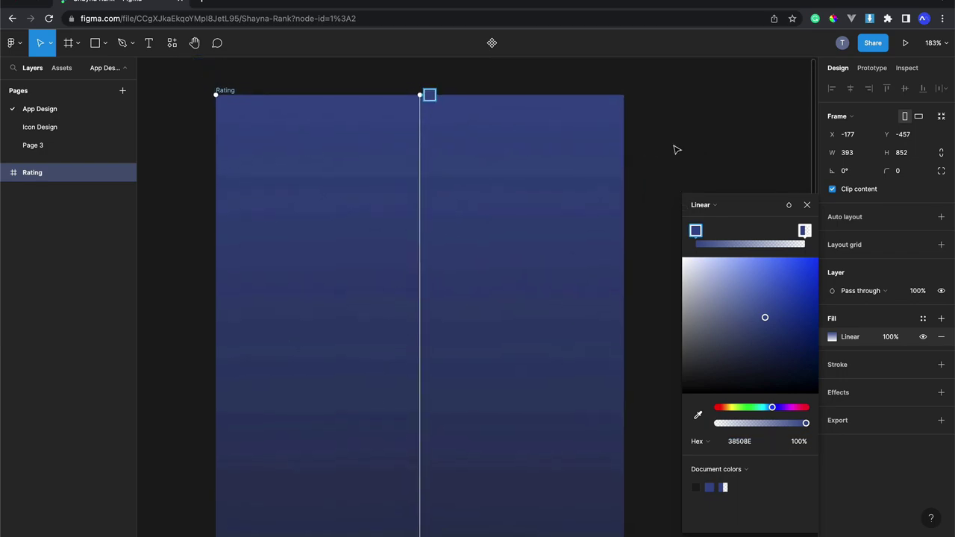
{"action": "scroll", "coordinate": [676, 150], "scroll_direction": "down", "scroll_amount": 5}
{"action": "scroll", "coordinate": [675, 150], "scroll_direction": "down", "scroll_amount": 2}
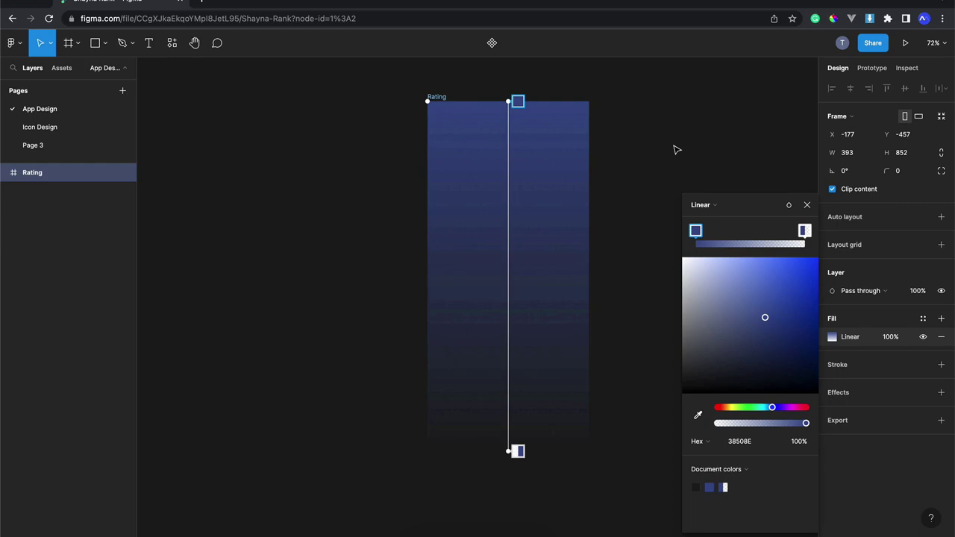
{"action": "left_click", "coordinate": [706, 204]}
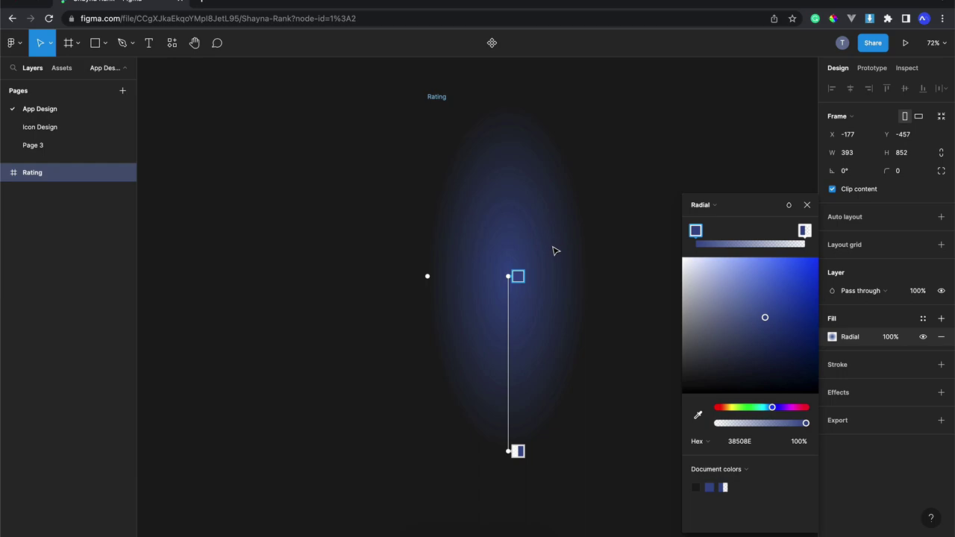
{"action": "left_click", "coordinate": [716, 206]}
{"action": "left_click", "coordinate": [718, 190]}
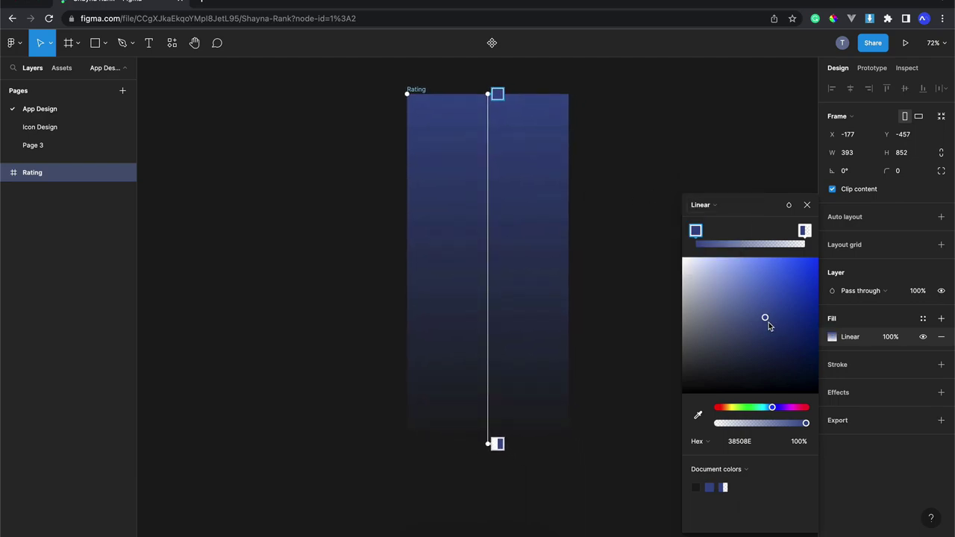
- Set the top gradient stop to vivid blue and the bottom stop to opaque magenta FF13BD
{"action": "left_click_drag", "start_coordinate": [768, 322], "coordinate": [793, 259]}
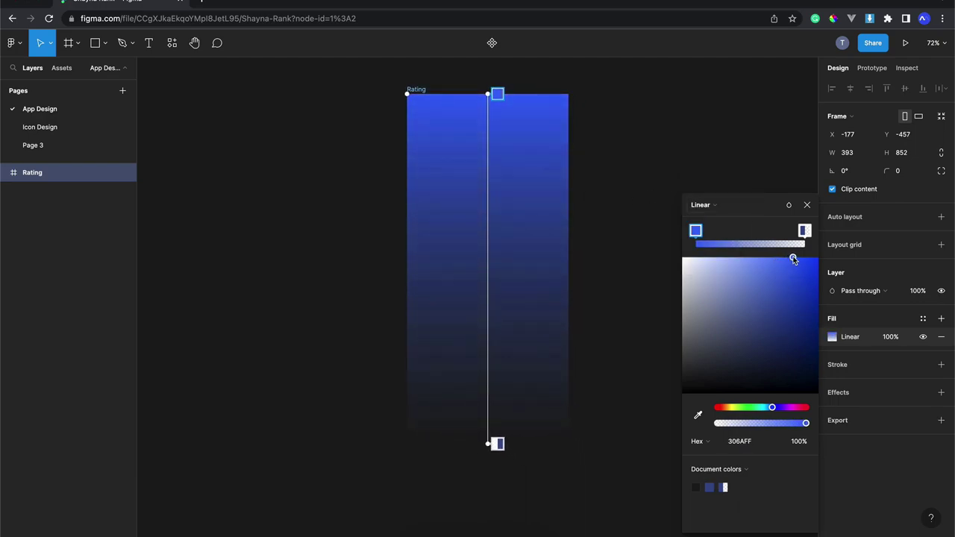
{"action": "left_click_drag", "start_coordinate": [796, 277], "coordinate": [801, 256]}
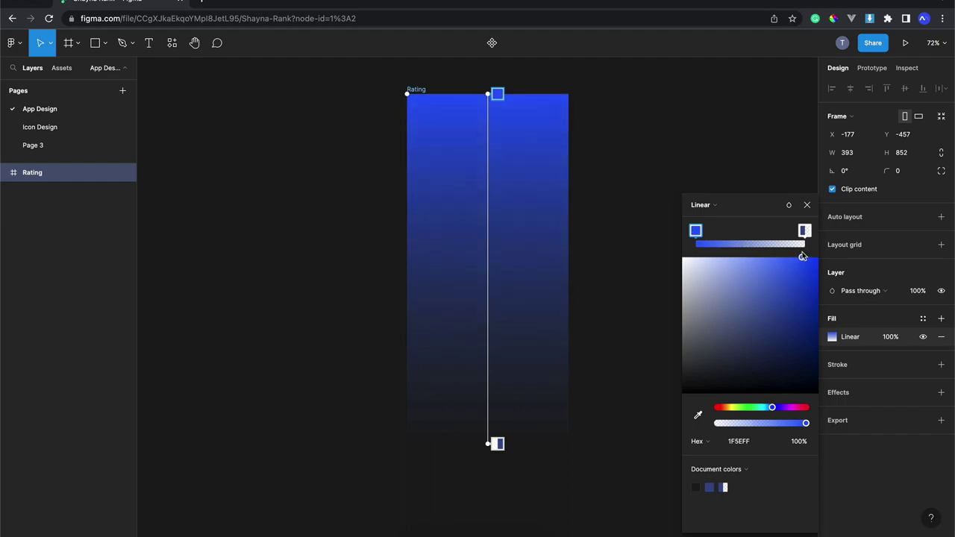
{"action": "left_click", "coordinate": [804, 231]}
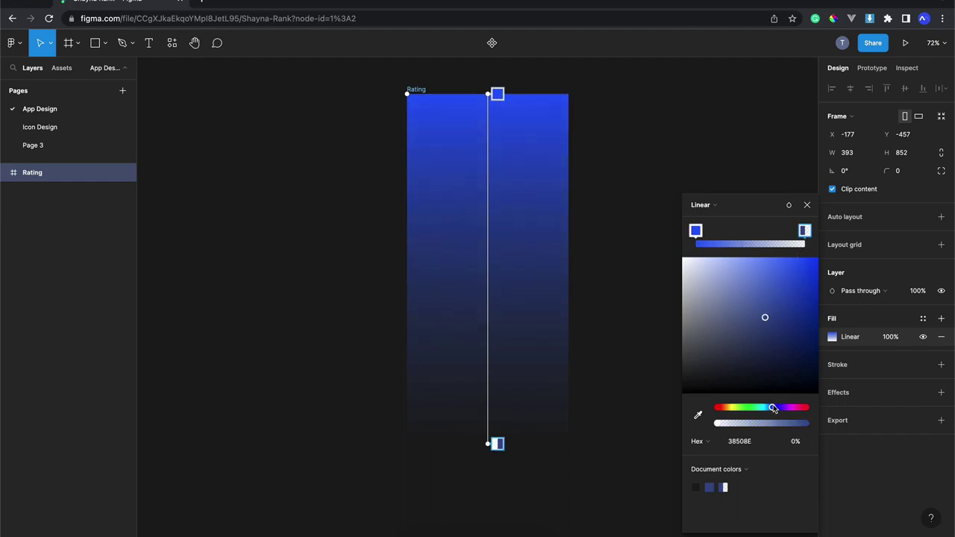
{"action": "left_click_drag", "start_coordinate": [773, 407], "coordinate": [808, 257]}
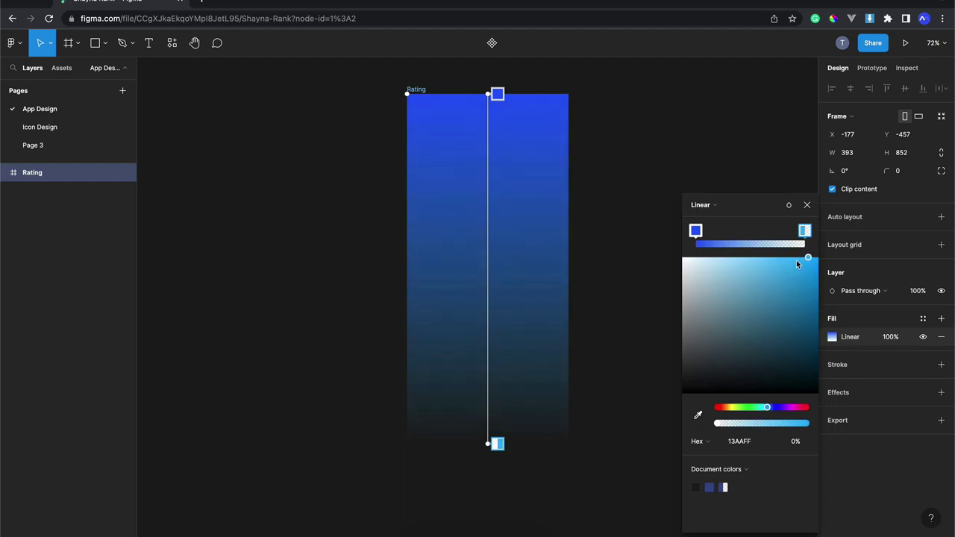
{"action": "left_click_drag", "start_coordinate": [717, 424], "coordinate": [805, 423]}
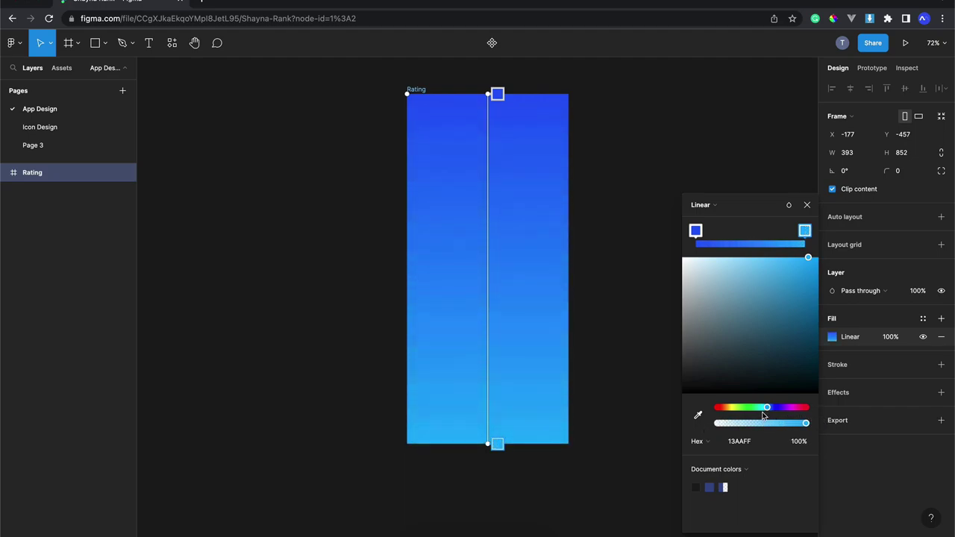
{"action": "left_click_drag", "start_coordinate": [766, 407], "coordinate": [795, 407]}
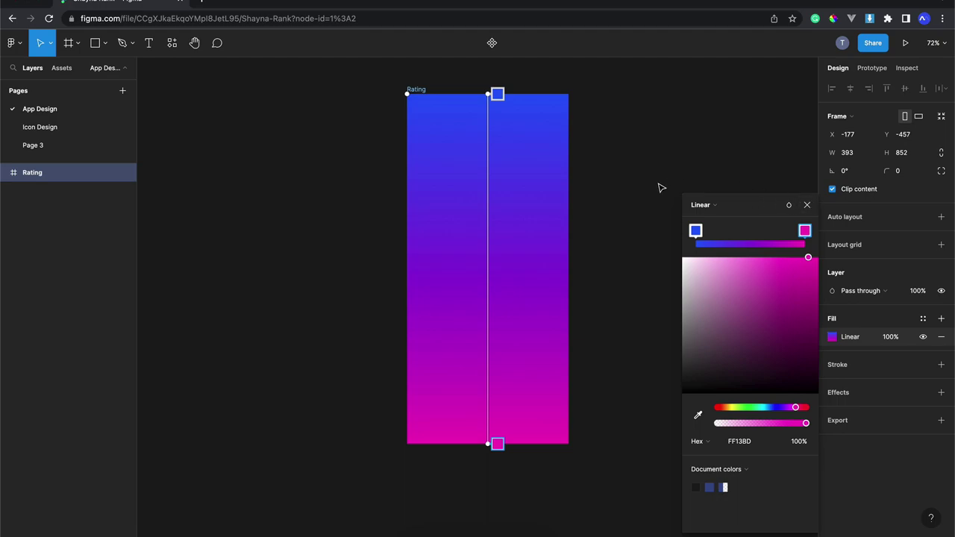
{"action": "scroll", "coordinate": [602, 173], "scroll_direction": "up", "scroll_amount": 5}
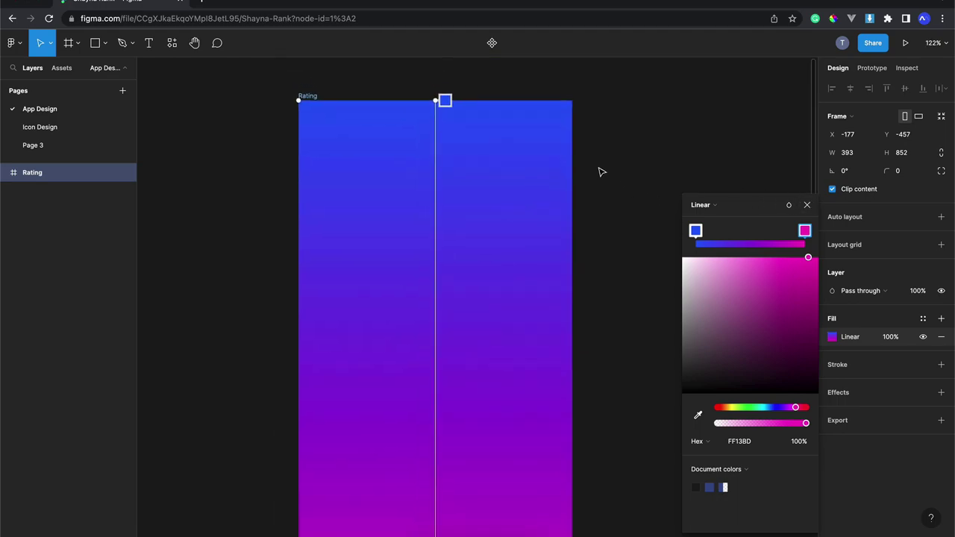
{"action": "scroll", "coordinate": [601, 172], "scroll_direction": "down", "scroll_amount": 2}
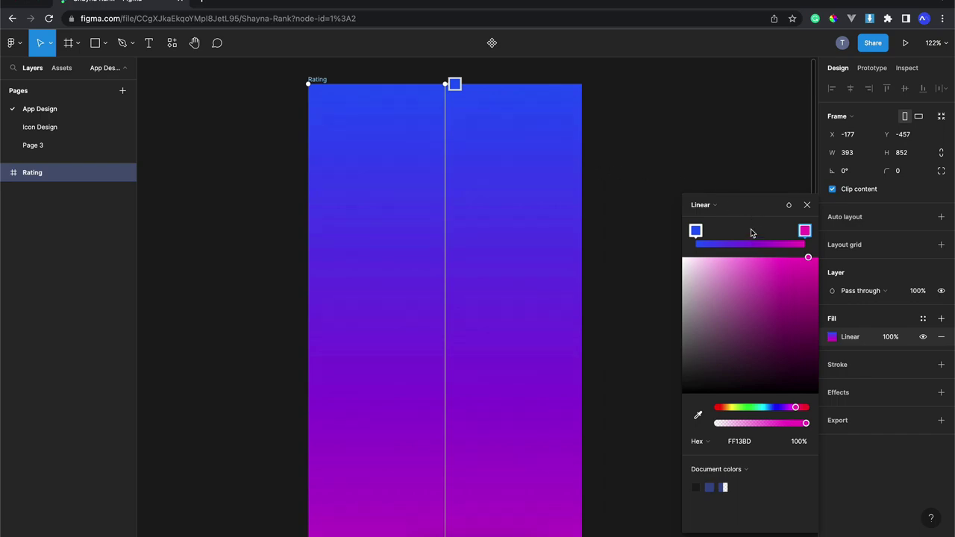
- Add a middle gradient stop coloured soft purple D37DFC
{"action": "left_click", "coordinate": [446, 367]}
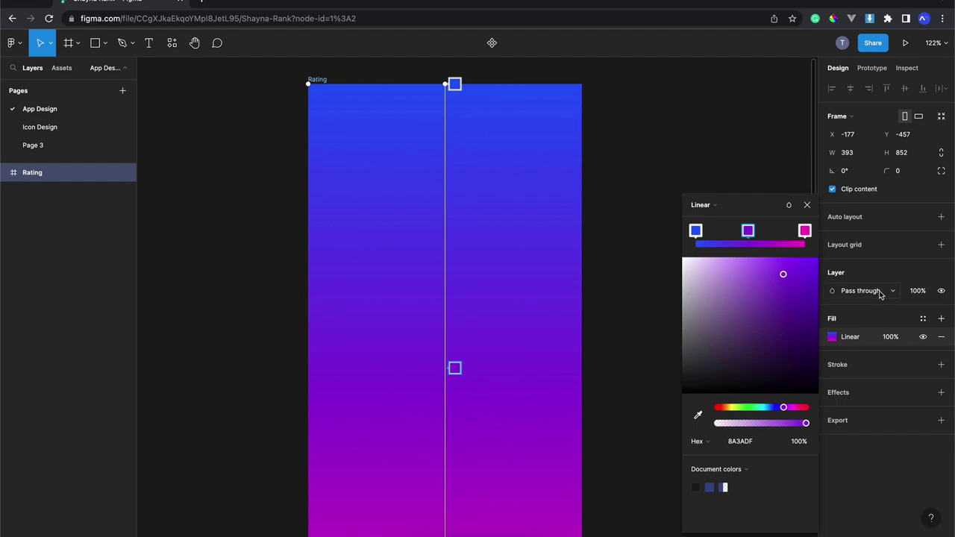
{"action": "scroll", "coordinate": [583, 384], "scroll_direction": "down", "scroll_amount": 1}
{"action": "scroll", "coordinate": [583, 385], "scroll_direction": "down", "scroll_amount": 1}
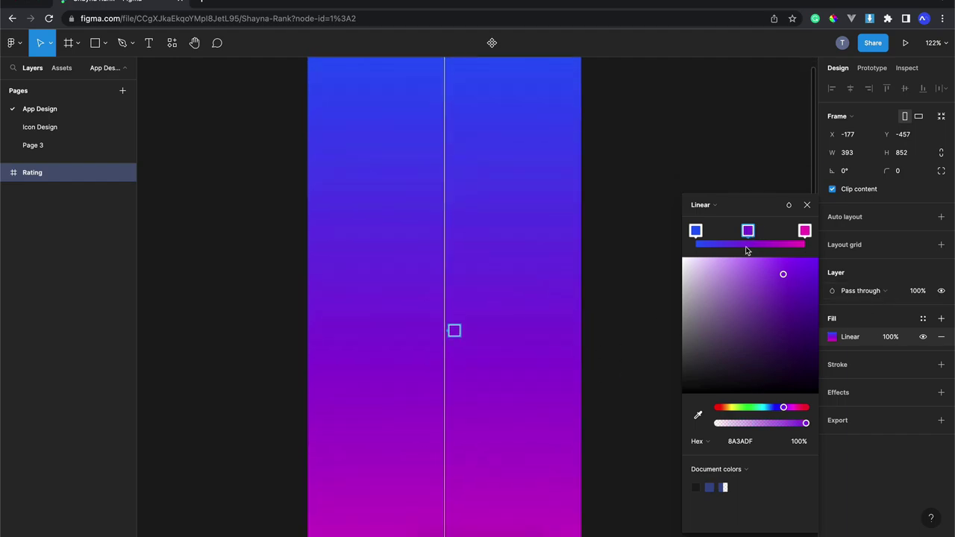
{"action": "left_click_drag", "start_coordinate": [783, 409], "coordinate": [764, 408]}
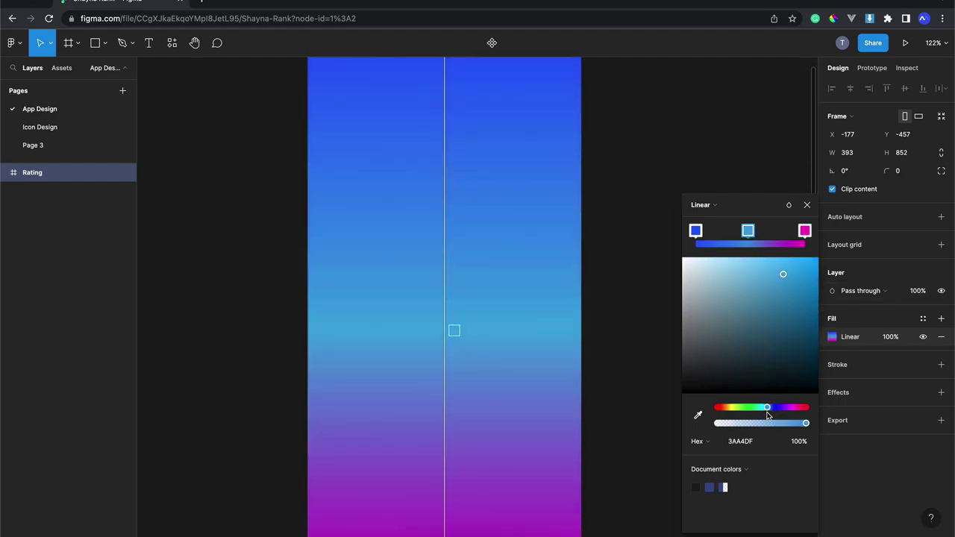
{"action": "scroll", "coordinate": [611, 403], "scroll_direction": "down", "scroll_amount": 5, "text": "ctrl"}
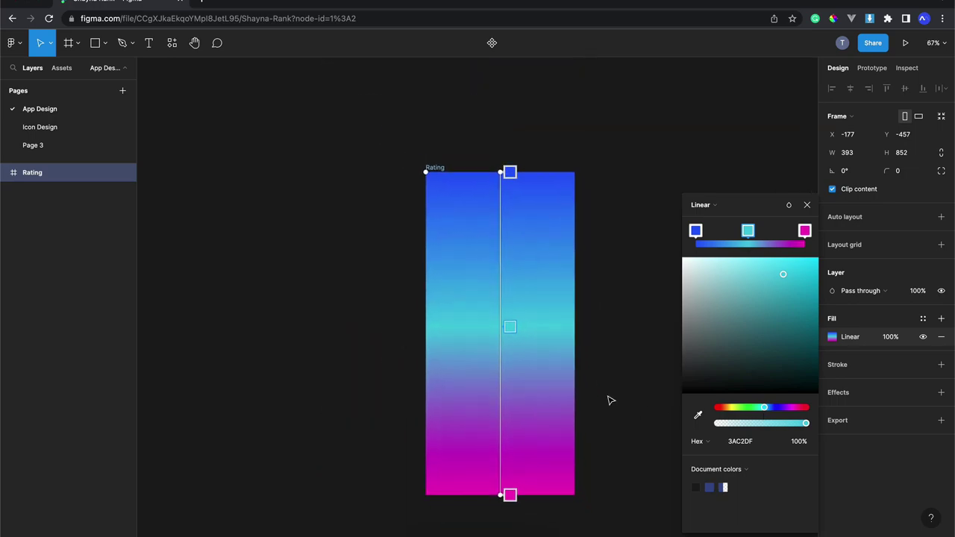
{"action": "scroll", "coordinate": [609, 401], "scroll_direction": "up", "scroll_amount": 2, "text": "ctrl"}
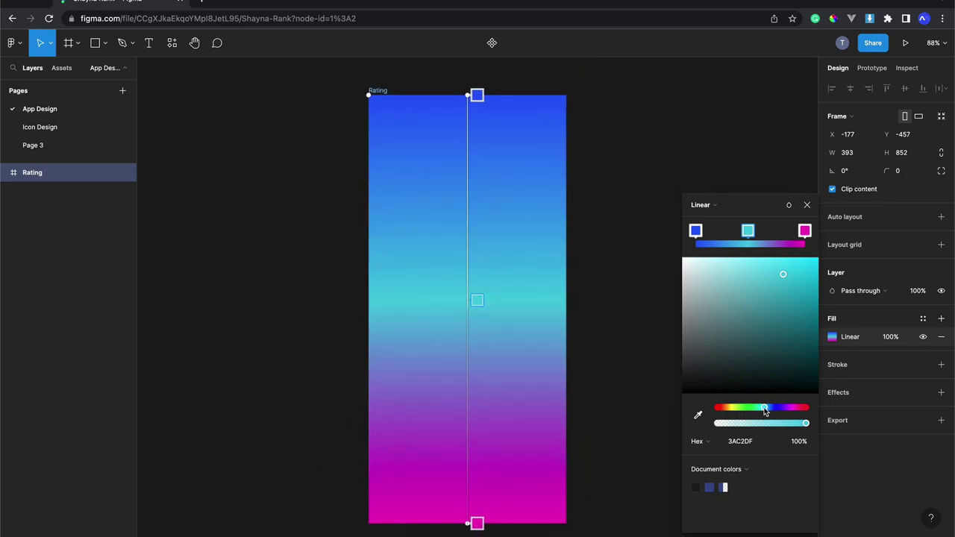
{"action": "left_click_drag", "start_coordinate": [764, 409], "coordinate": [786, 408]}
{"action": "left_click_drag", "start_coordinate": [779, 281], "coordinate": [751, 262]}
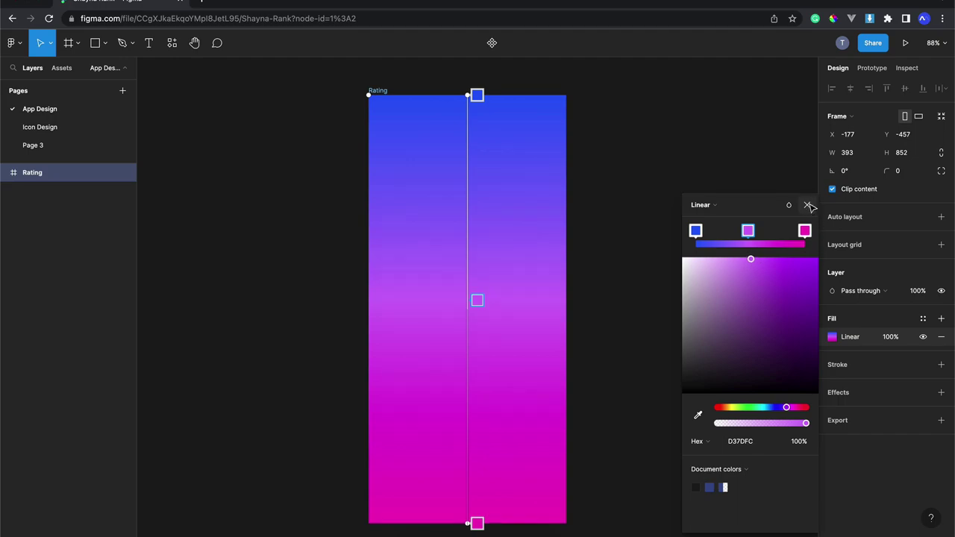
{"action": "left_click", "coordinate": [706, 215]}
{"action": "scroll", "coordinate": [707, 217], "scroll_direction": "right", "scroll_amount": 2}
{"action": "scroll", "coordinate": [707, 217], "scroll_direction": "right", "scroll_amount": 1}
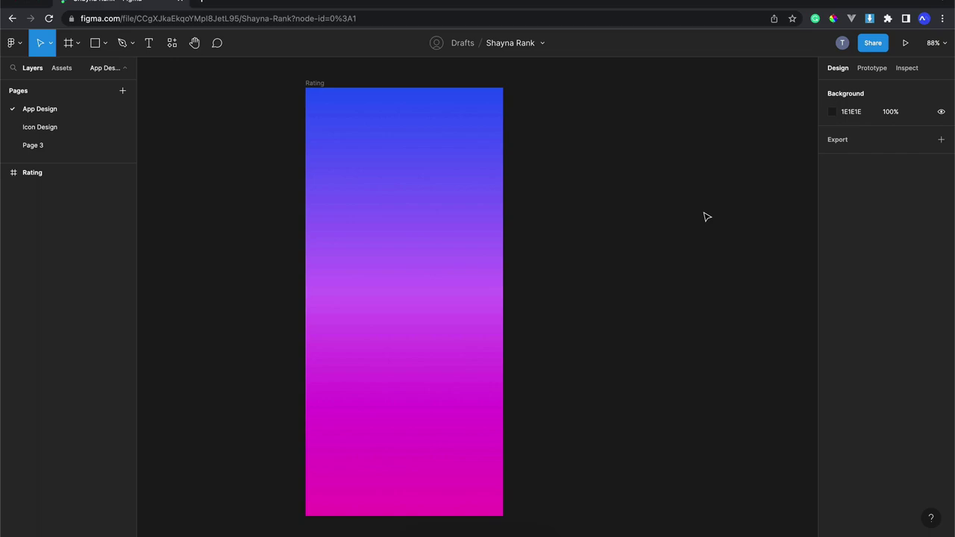
{"action": "scroll", "coordinate": [707, 217], "scroll_direction": "down", "scroll_amount": 1}
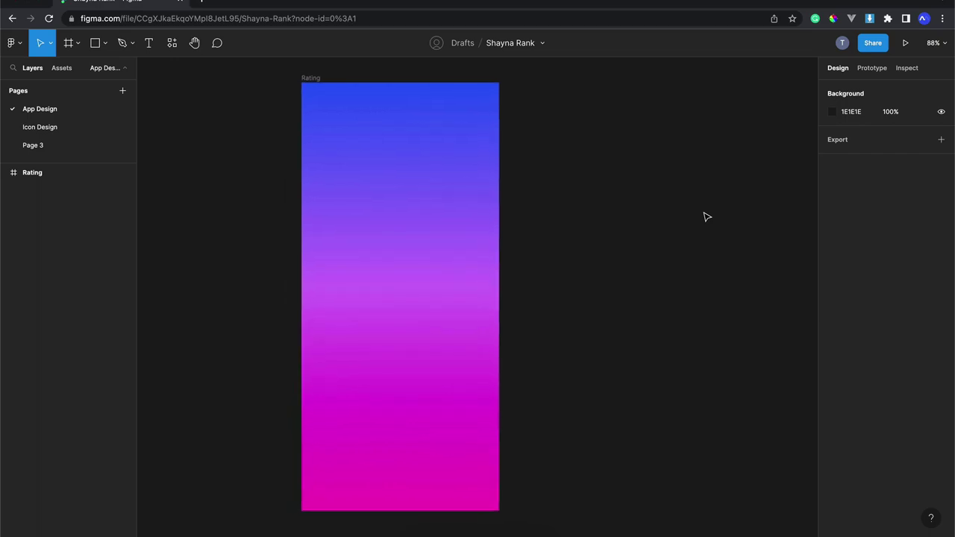
{"action": "scroll", "coordinate": [707, 217], "scroll_direction": "left", "scroll_amount": 1}
{"action": "scroll", "coordinate": [707, 217], "scroll_direction": "left", "scroll_amount": 1}
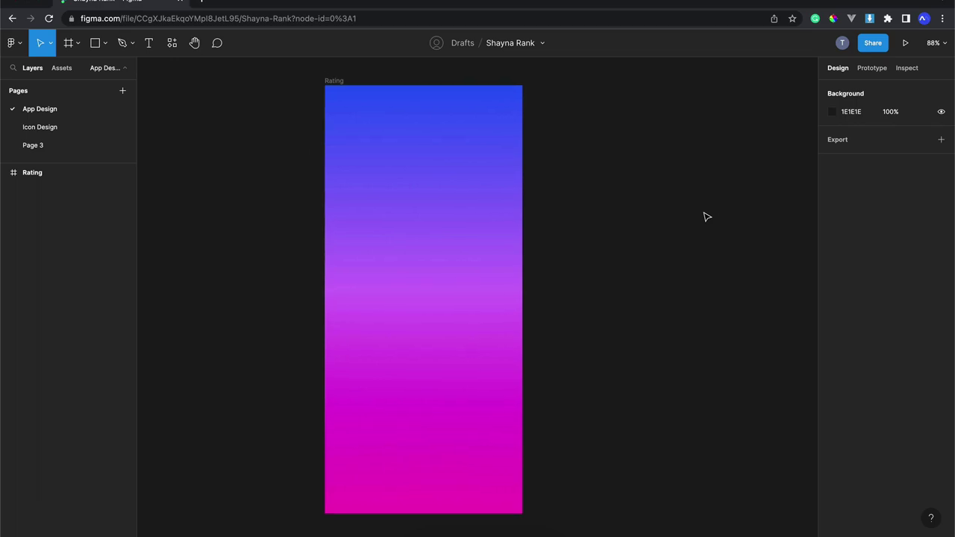
{"action": "scroll", "coordinate": [707, 217], "scroll_direction": "right", "scroll_amount": 5}
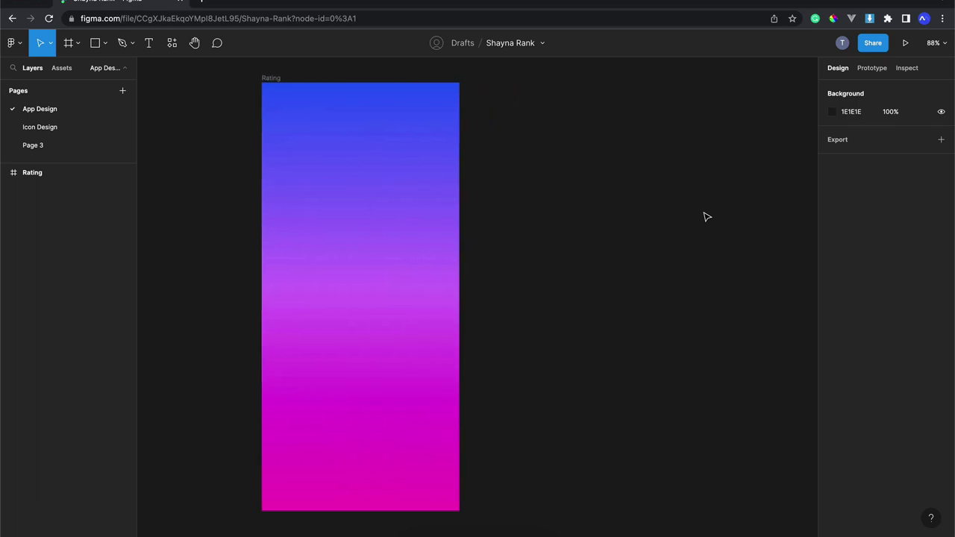
{"action": "scroll", "coordinate": [708, 217], "scroll_direction": "right", "scroll_amount": 2}
{"action": "scroll", "coordinate": [707, 217], "scroll_direction": "right", "scroll_amount": 2}
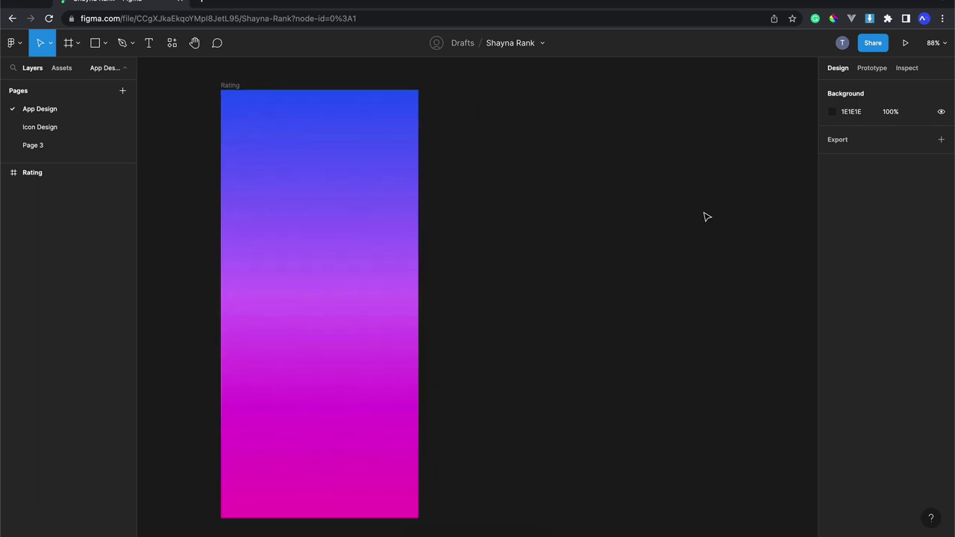
{"action": "left_click", "coordinate": [312, 193]}
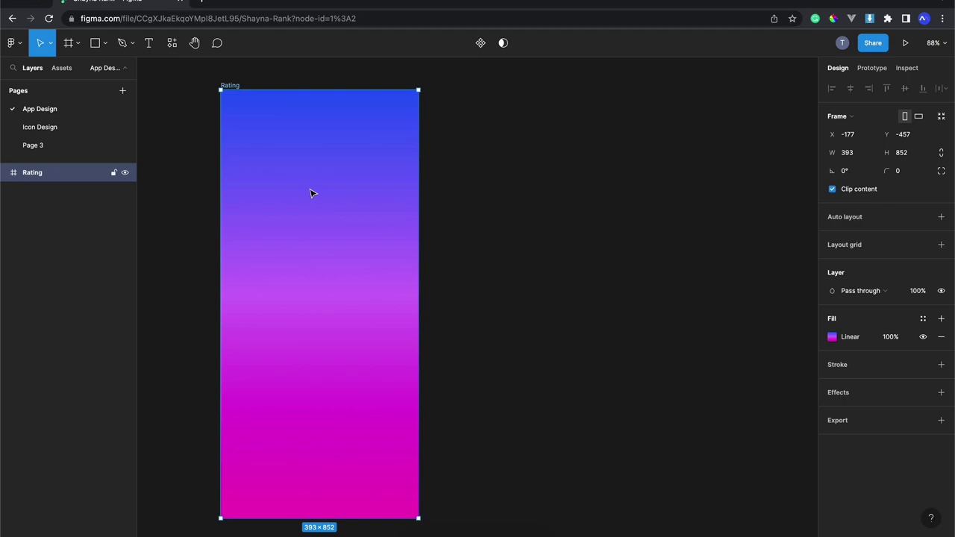
{"action": "scroll", "coordinate": [312, 193], "scroll_direction": "left", "scroll_amount": 1}
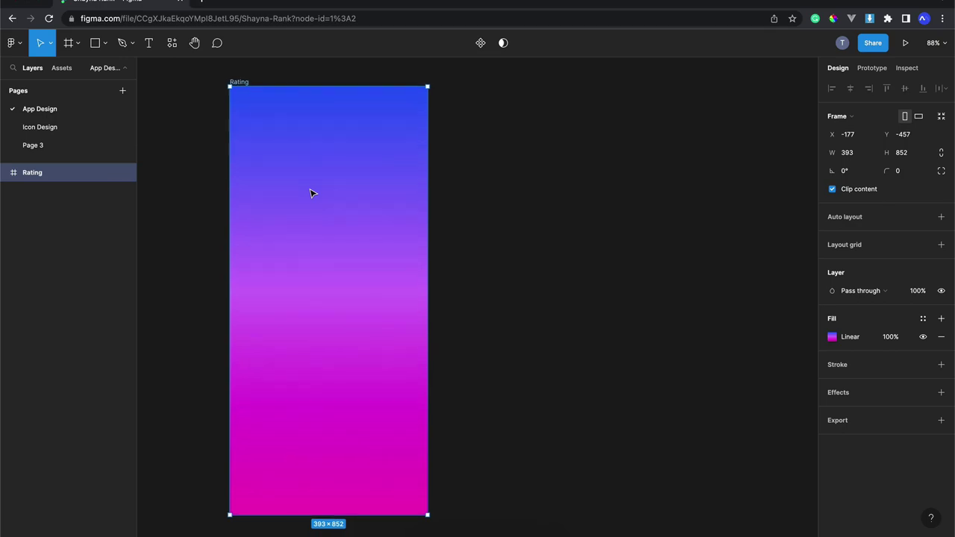
{"action": "scroll", "coordinate": [312, 193], "scroll_direction": "right", "scroll_amount": 1}
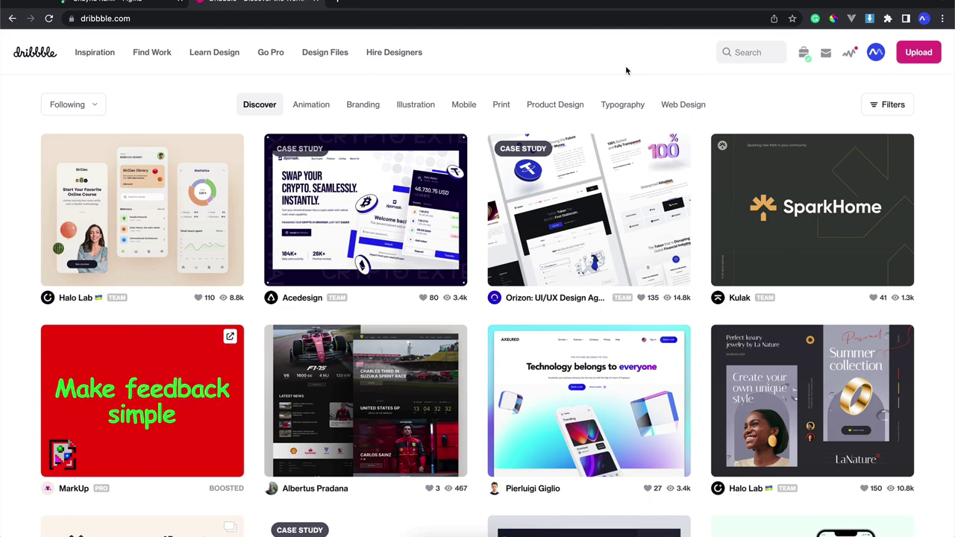
- Search Dribbble for 'login' and scroll through the login and sign-up screen designs
{"action": "left_click", "coordinate": [741, 52]}
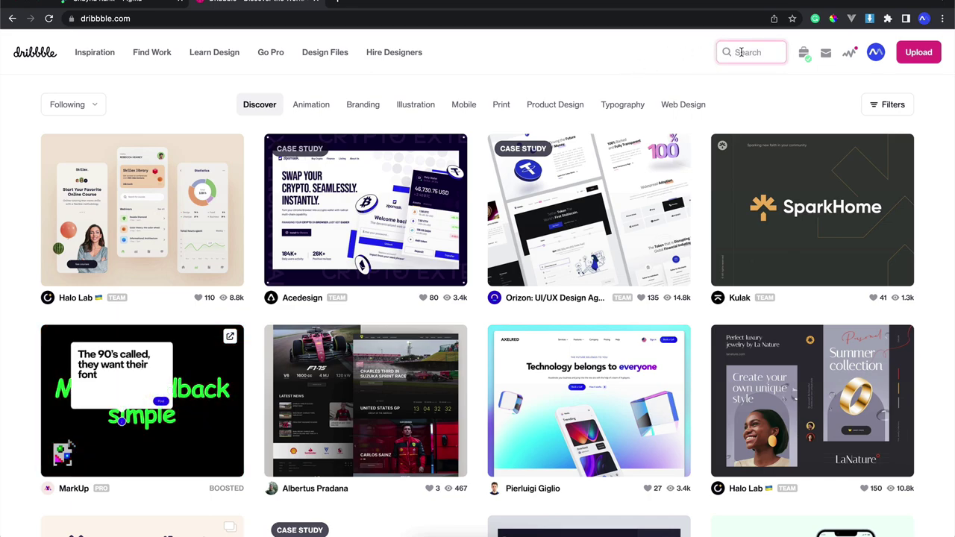
{"action": "type", "text": "lo"}
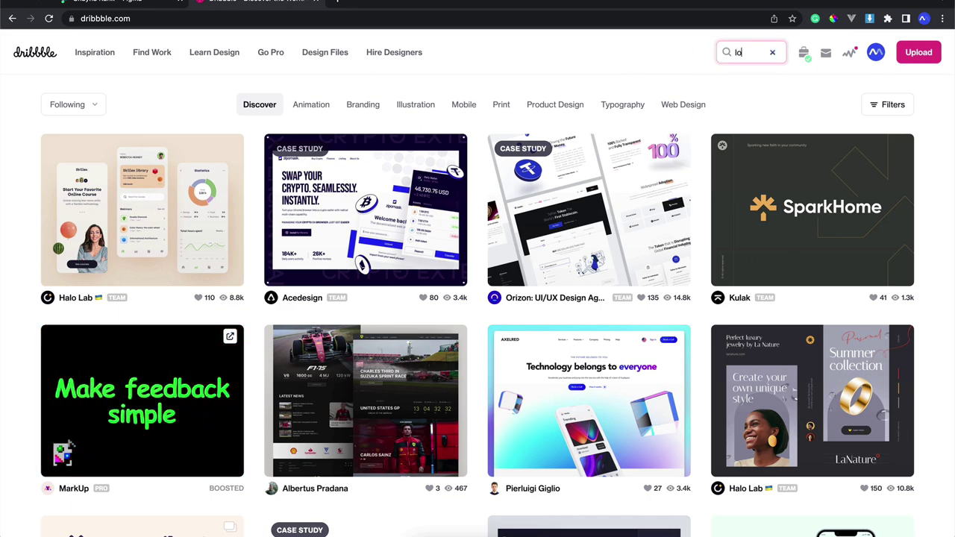
{"action": "type", "text": "gin"}
{"action": "key", "text": "Return"}
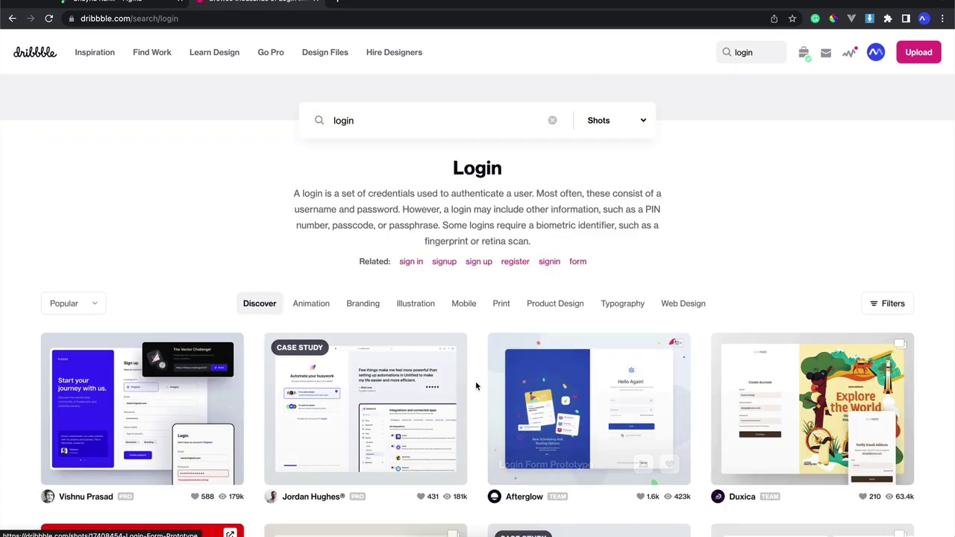
{"action": "scroll", "coordinate": [476, 386], "scroll_direction": "down", "scroll_amount": 3}
{"action": "scroll", "coordinate": [476, 385], "scroll_direction": "down", "scroll_amount": 2}
{"action": "scroll", "coordinate": [476, 385], "scroll_direction": "down", "scroll_amount": 3}
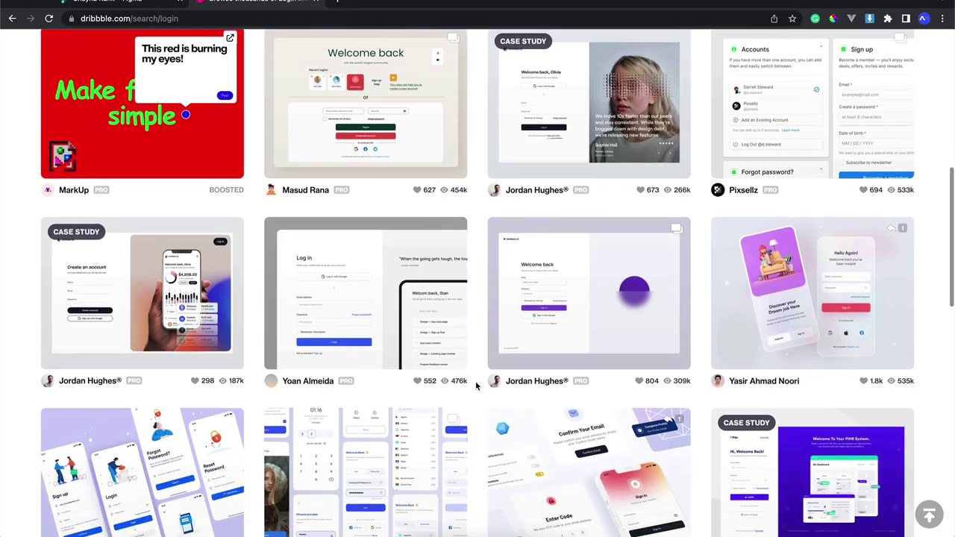
{"action": "scroll", "coordinate": [476, 385], "scroll_direction": "down", "scroll_amount": 3}
{"action": "scroll", "coordinate": [476, 386], "scroll_direction": "down", "scroll_amount": 1}
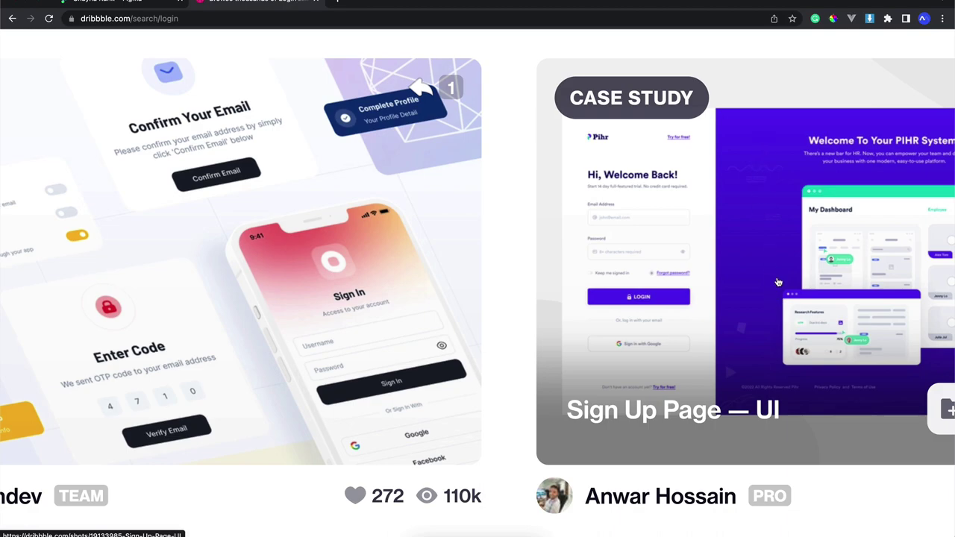
{"action": "scroll", "coordinate": [784, 136], "scroll_direction": "right", "scroll_amount": 2}
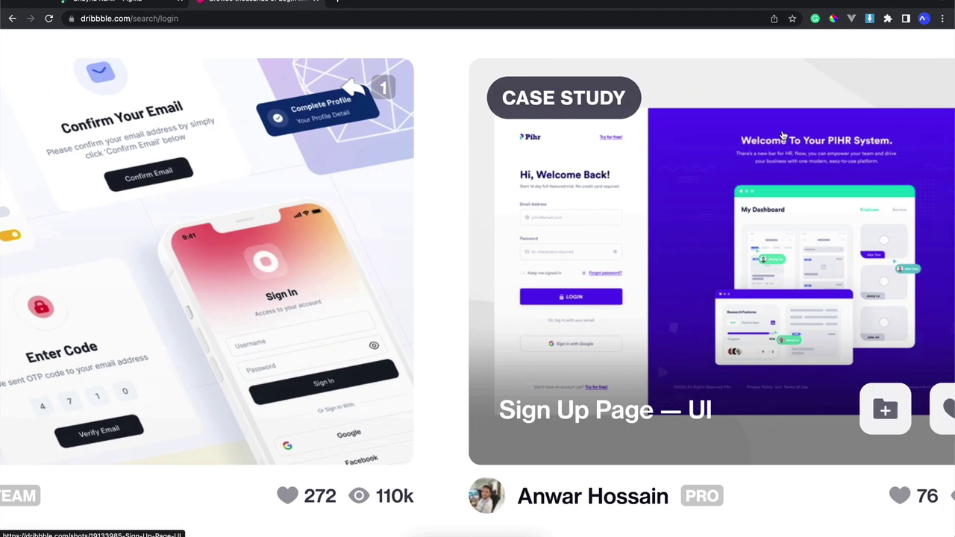
{"action": "scroll", "coordinate": [783, 136], "scroll_direction": "right", "scroll_amount": 2}
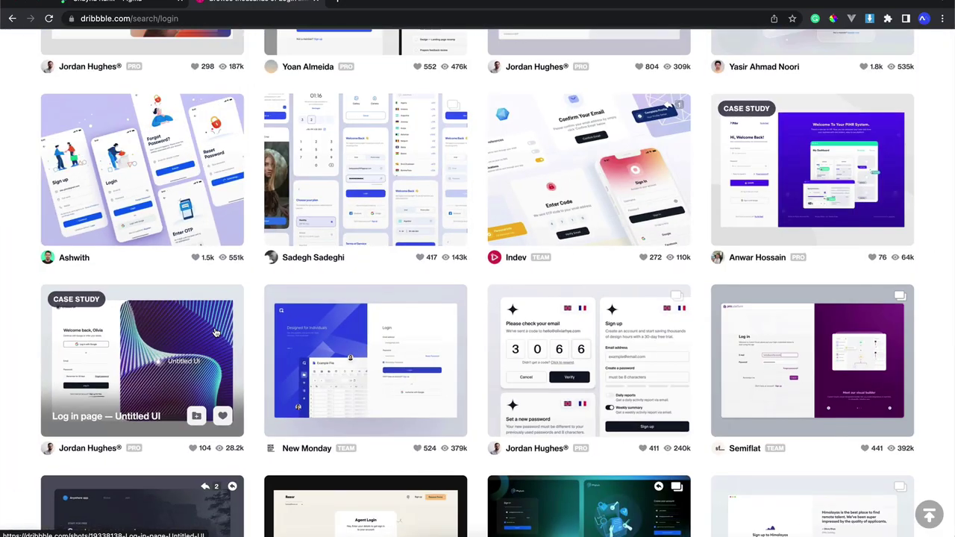
{"action": "scroll", "coordinate": [292, 362], "scroll_direction": "down", "scroll_amount": 1}
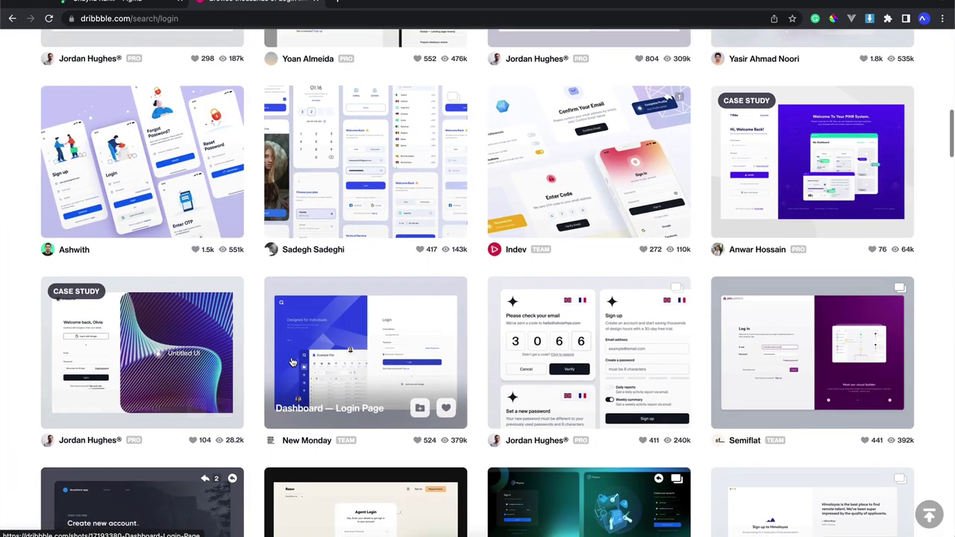
{"action": "scroll", "coordinate": [292, 362], "scroll_direction": "down", "scroll_amount": 5}
{"action": "scroll", "coordinate": [292, 362], "scroll_direction": "down", "scroll_amount": 1}
{"action": "scroll", "coordinate": [407, 363], "scroll_direction": "down", "scroll_amount": 1}
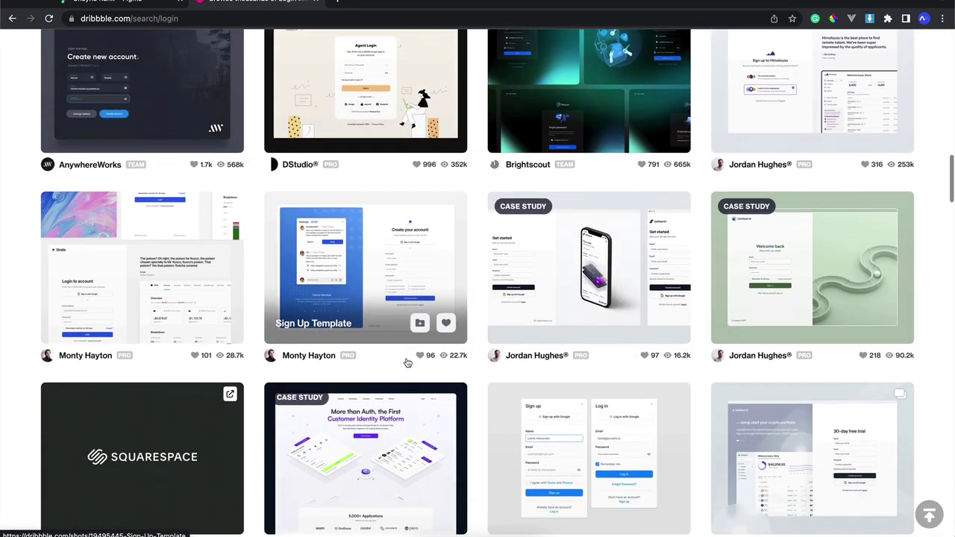
{"action": "scroll", "coordinate": [407, 362], "scroll_direction": "down", "scroll_amount": 3}
{"action": "scroll", "coordinate": [408, 363], "scroll_direction": "down", "scroll_amount": 3}
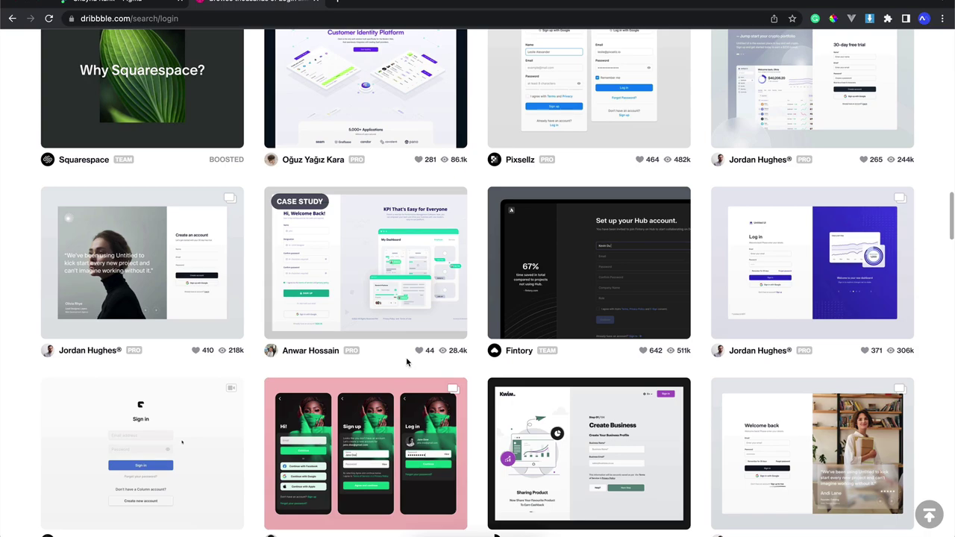
{"action": "scroll", "coordinate": [407, 363], "scroll_direction": "down", "scroll_amount": 2}
{"action": "scroll", "coordinate": [485, 328], "scroll_direction": "down", "scroll_amount": 1}
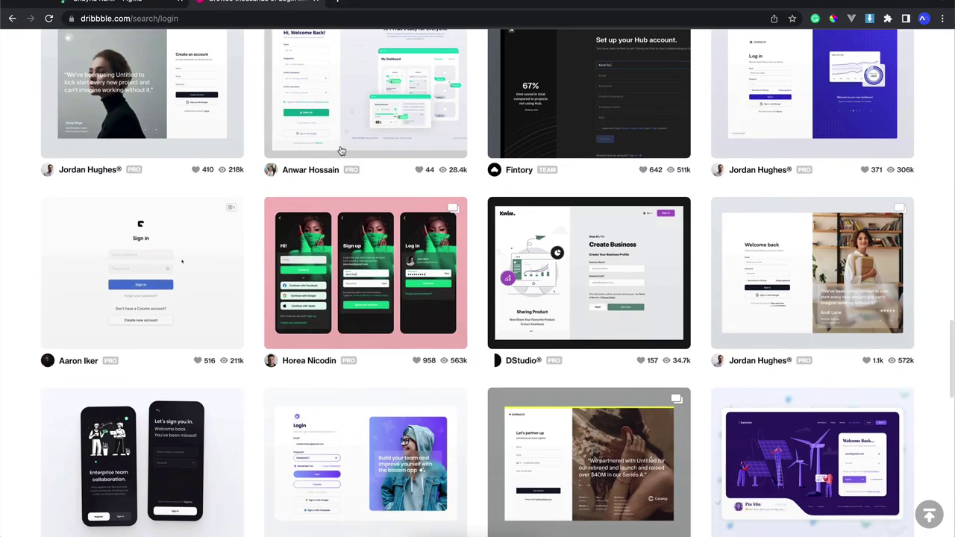
- Back in Figma, change the frame's gradient fill to solid near-black 050B1A
{"action": "left_click", "coordinate": [152, 4]}
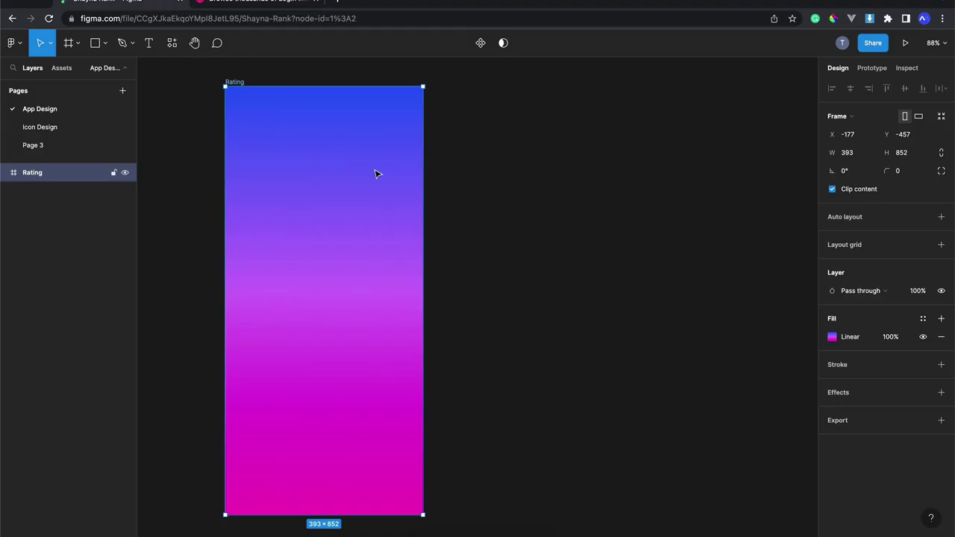
{"action": "scroll", "coordinate": [377, 173], "scroll_direction": "left", "scroll_amount": 3}
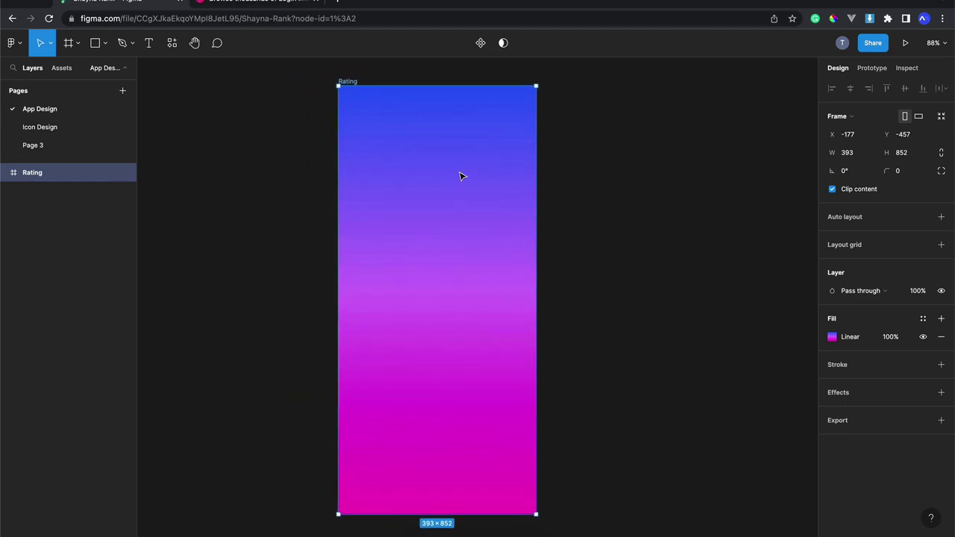
{"action": "scroll", "coordinate": [459, 176], "scroll_direction": "up", "scroll_amount": 5}
{"action": "scroll", "coordinate": [460, 176], "scroll_direction": "up", "scroll_amount": 2}
{"action": "scroll", "coordinate": [459, 176], "scroll_direction": "down", "scroll_amount": 3}
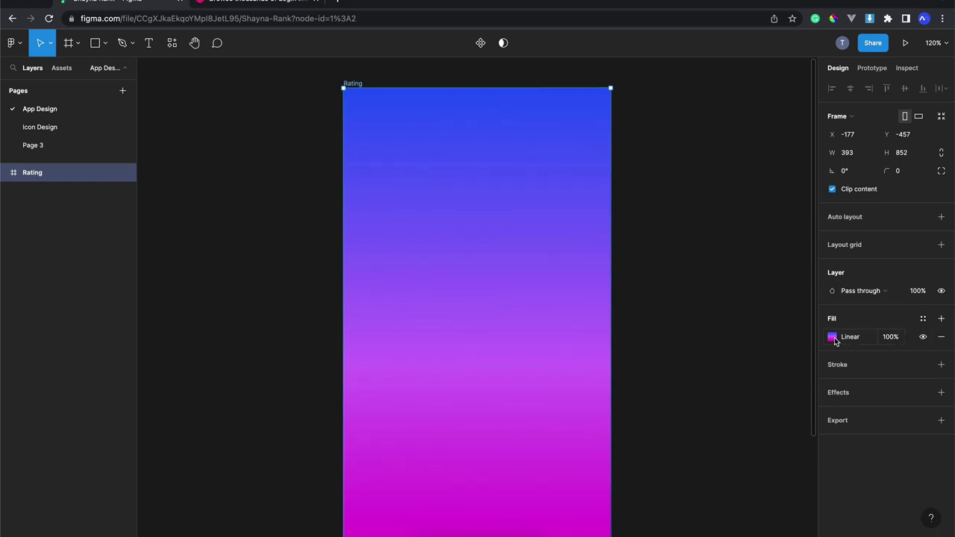
{"action": "left_click", "coordinate": [832, 336]}
{"action": "left_click", "coordinate": [701, 206]}
{"action": "left_click", "coordinate": [713, 191]}
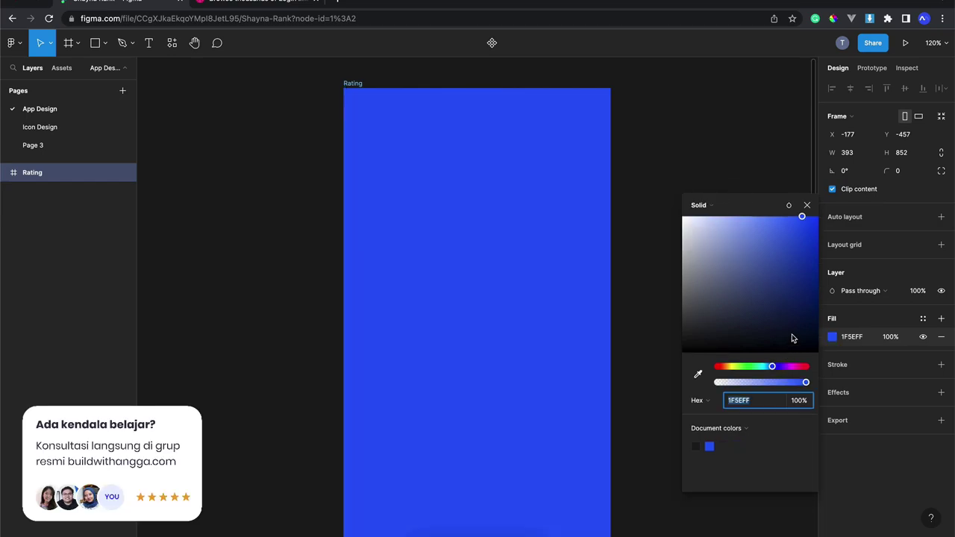
{"action": "mouse_move", "coordinate": [793, 338]}
{"action": "left_mouse_down"}
{"action": "mouse_move", "coordinate": [808, 331]}
{"action": "mouse_move", "coordinate": [799, 326]}
{"action": "mouse_move", "coordinate": [792, 342]}
{"action": "left_mouse_up"}
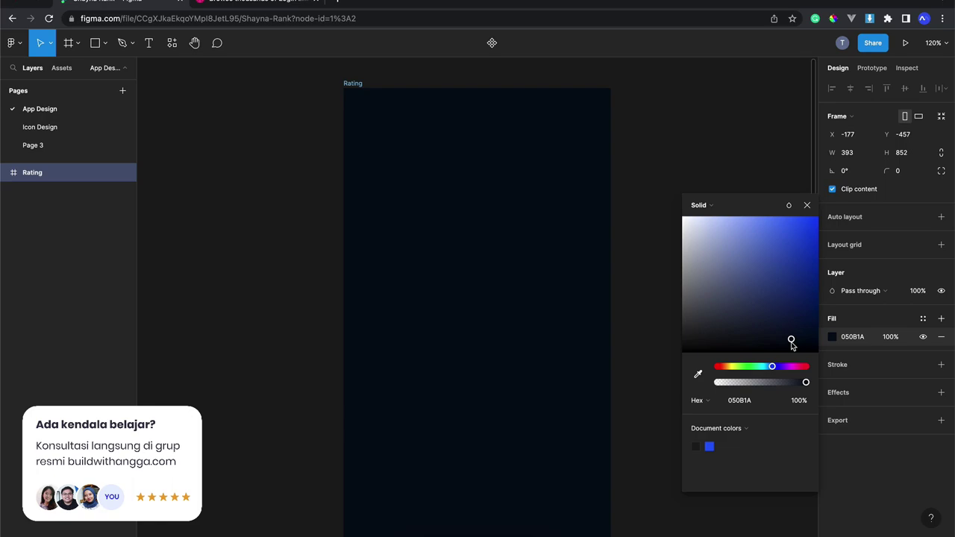
- View the 050B1A fill colour in RGB, CSS, HSL and HSB formats
{"action": "left_click", "coordinate": [762, 401]}
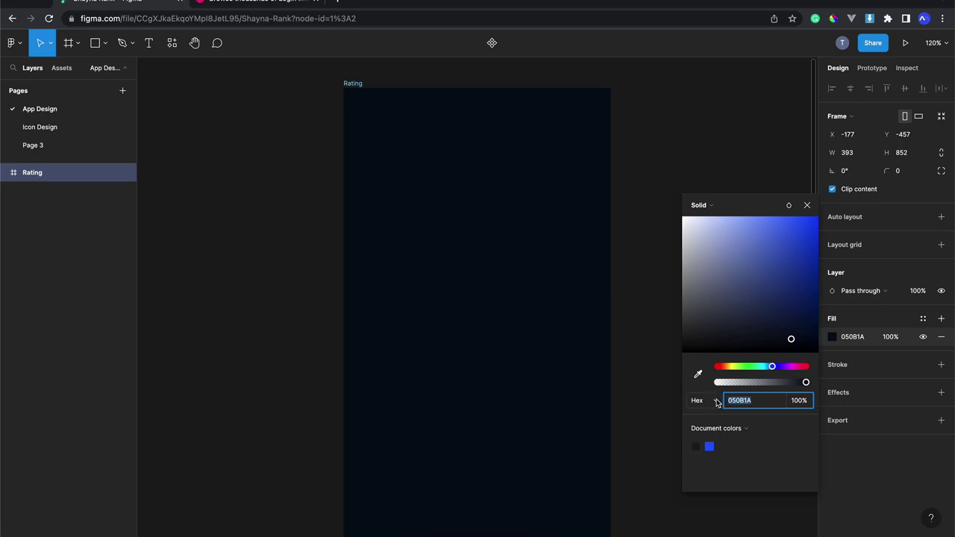
{"action": "left_click", "coordinate": [717, 402]}
{"action": "left_click", "coordinate": [717, 416]}
{"action": "left_click", "coordinate": [711, 403]}
{"action": "left_click", "coordinate": [714, 415]}
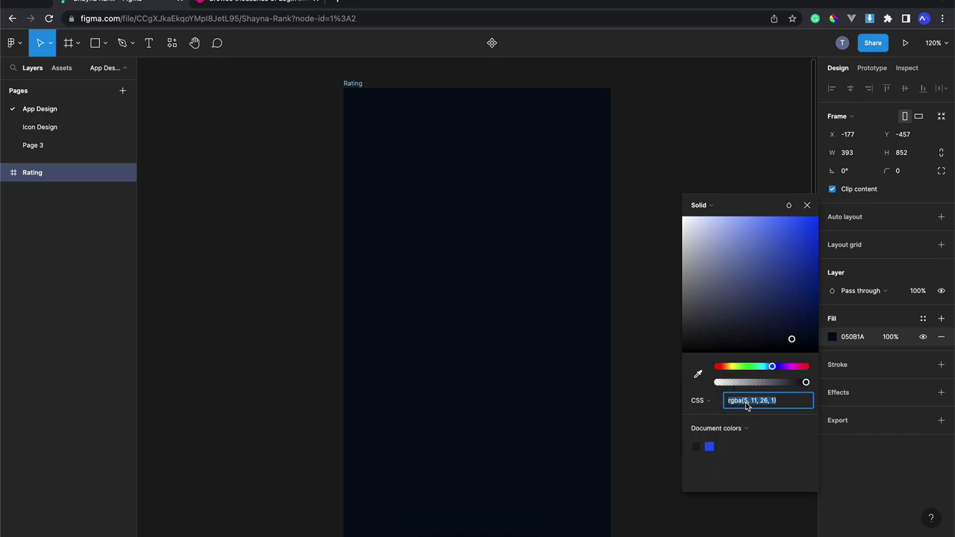
{"action": "left_click", "coordinate": [715, 404]}
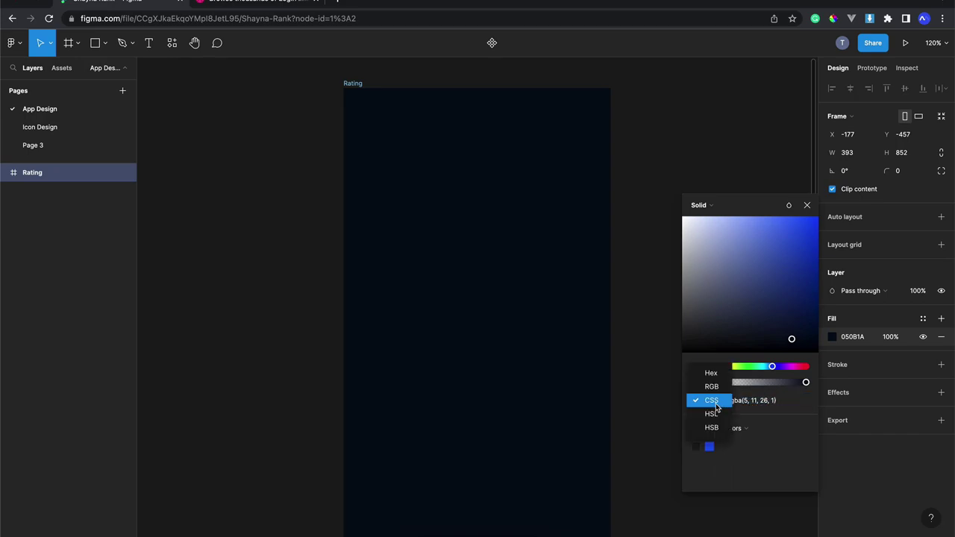
{"action": "left_click", "coordinate": [717, 414]}
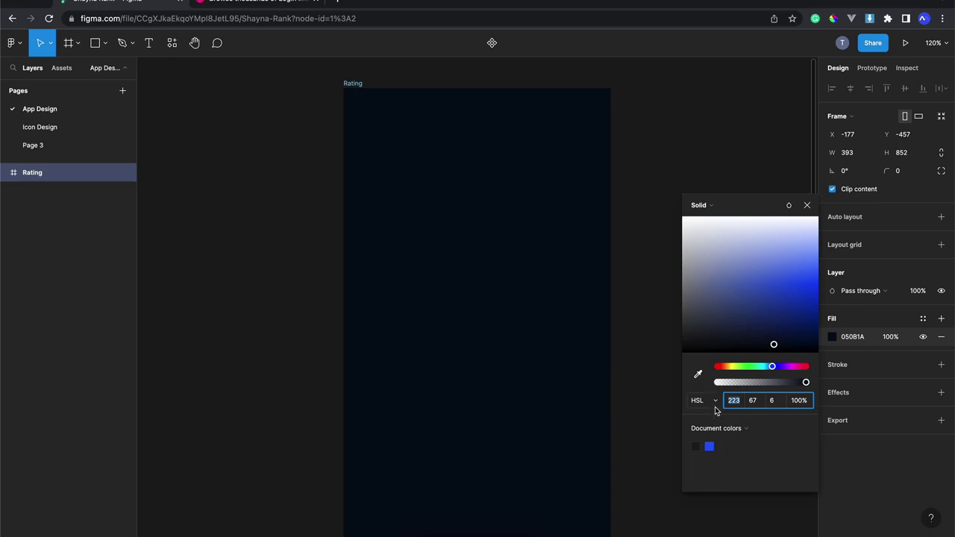
{"action": "left_click", "coordinate": [714, 404]}
{"action": "left_click", "coordinate": [715, 417]}
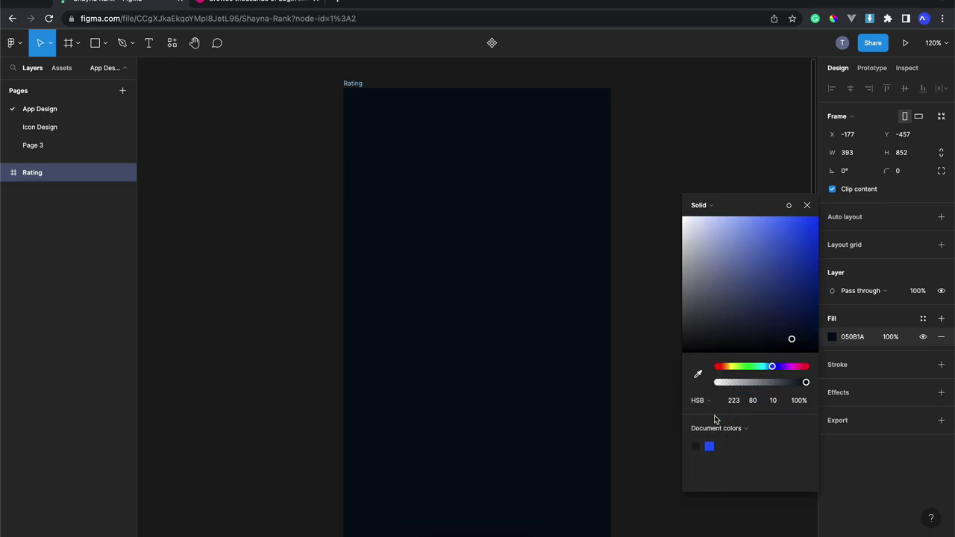
- Return the colour format to Hex and close the fill colour picker
{"action": "left_click", "coordinate": [706, 402]}
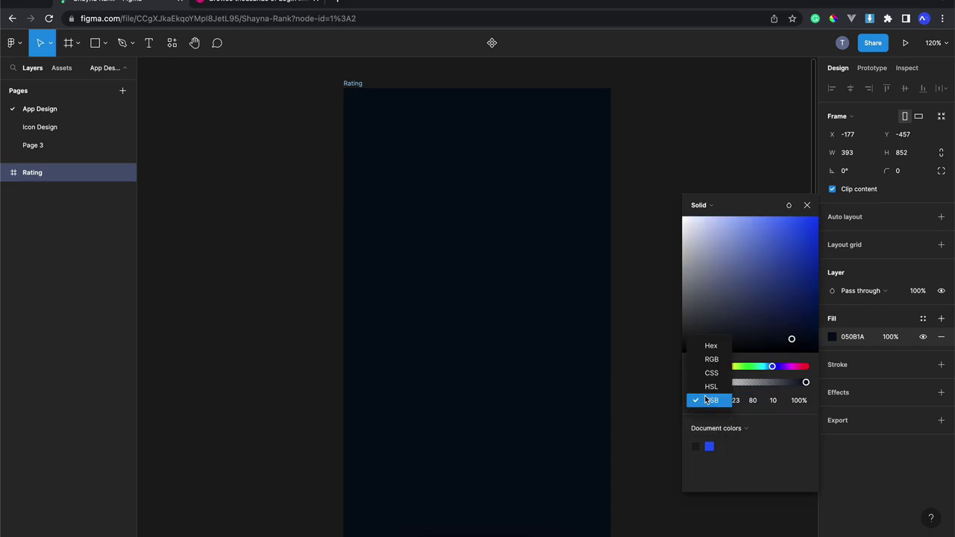
{"action": "left_click", "coordinate": [719, 346]}
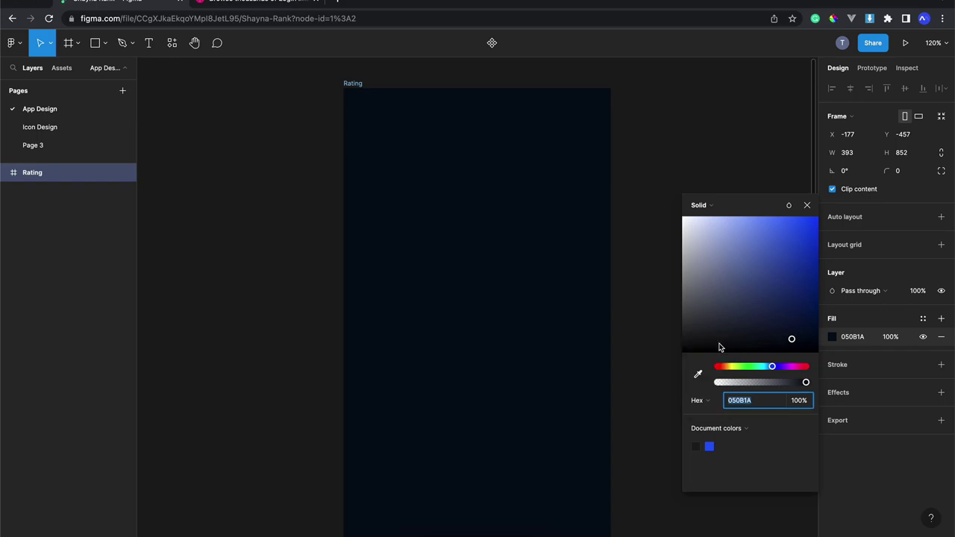
{"action": "left_click", "coordinate": [717, 403]}
{"action": "left_click", "coordinate": [725, 413]}
{"action": "left_click", "coordinate": [717, 403]}
{"action": "left_click", "coordinate": [807, 205]}
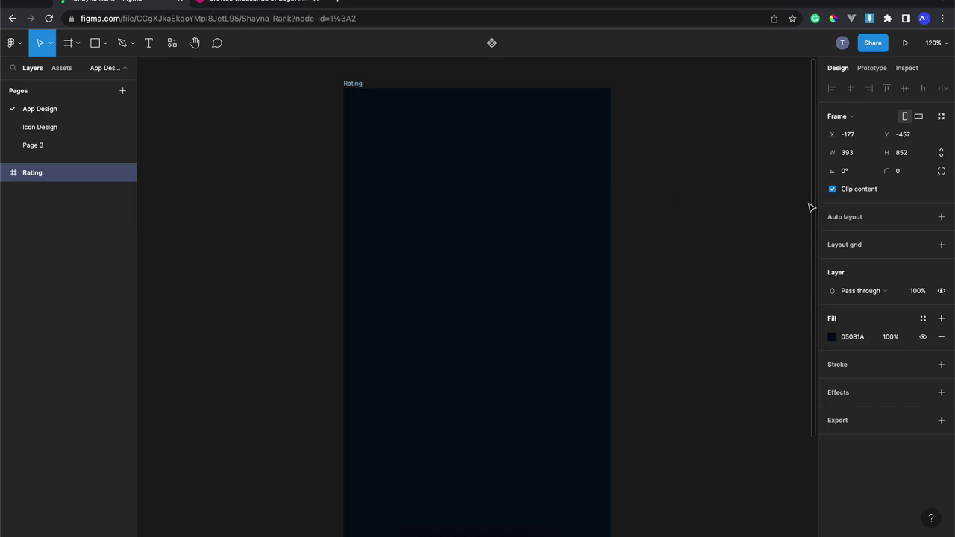
- Add a two-line, centre-aligned white heading 'NFT Space / Exploded Today' in the frame
{"action": "scroll", "coordinate": [552, 202], "scroll_direction": "down", "scroll_amount": 1}
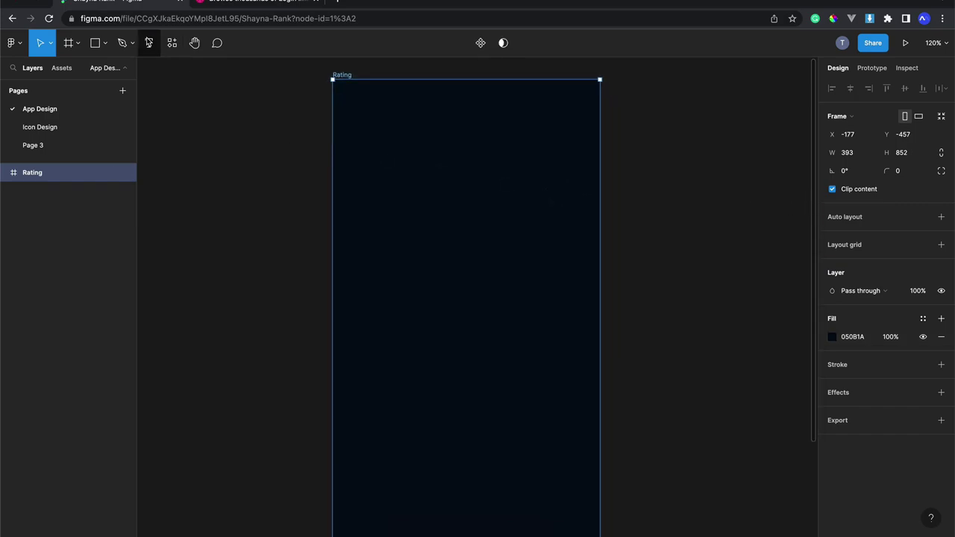
{"action": "left_click", "coordinate": [149, 41]}
{"action": "left_click", "coordinate": [423, 246]}
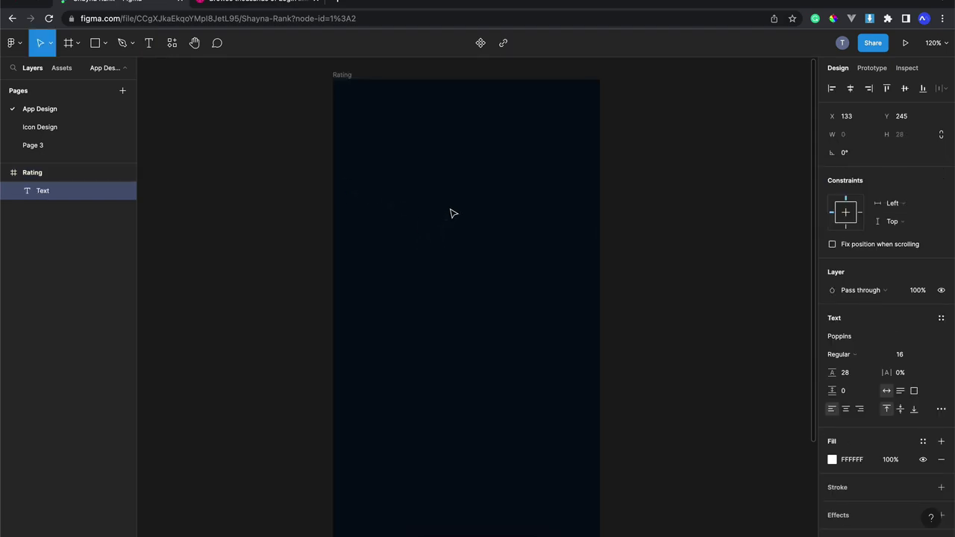
{"action": "type", "text": "NFT pa"}
{"action": "key", "text": "BackSpace"}
{"action": "key", "text": "BackSpace"}
{"action": "key", "text": "BackSpace"}
{"action": "type", "text": "Space"}
{"action": "key", "text": "Return"}
{"action": "type", "text": "Explore"}
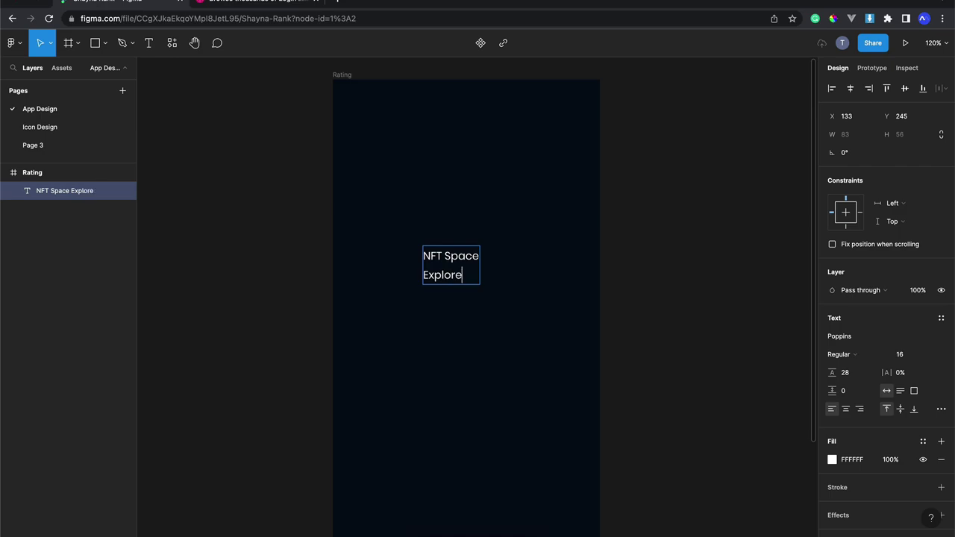
{"action": "key", "text": "BackSpace"}
{"action": "key", "text": "BackSpace"}
{"action": "type", "text": "ded Today"}
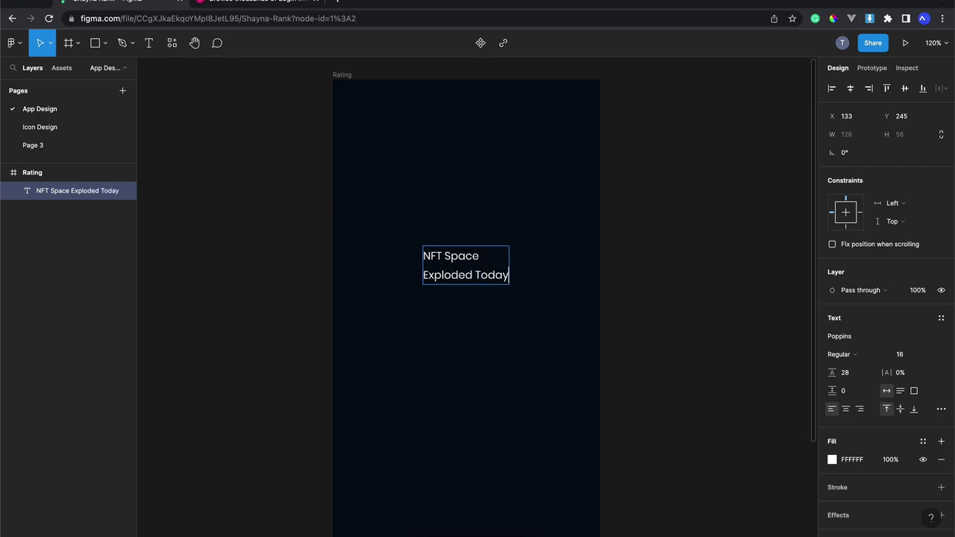
{"action": "key", "text": "Escape"}
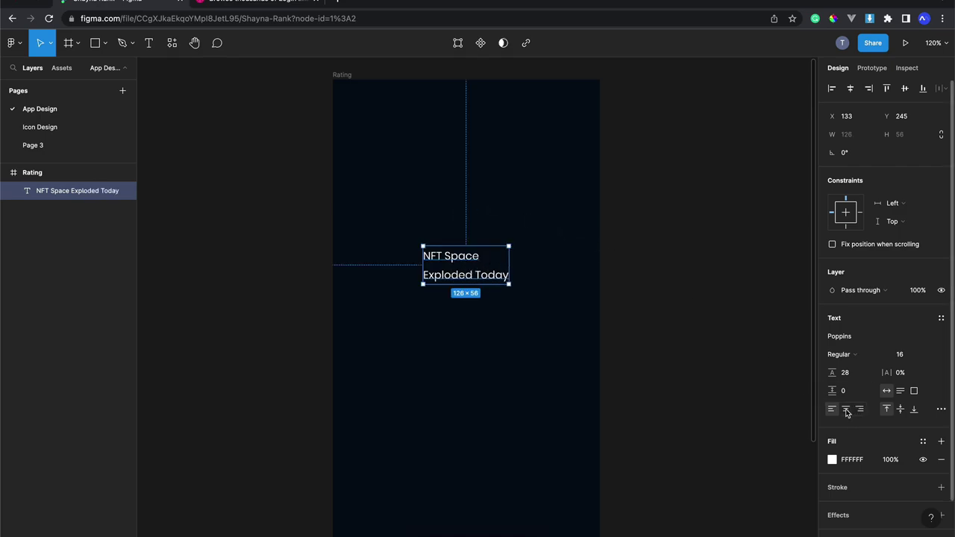
{"action": "left_click", "coordinate": [847, 410]}
{"action": "left_click", "coordinate": [854, 356]}
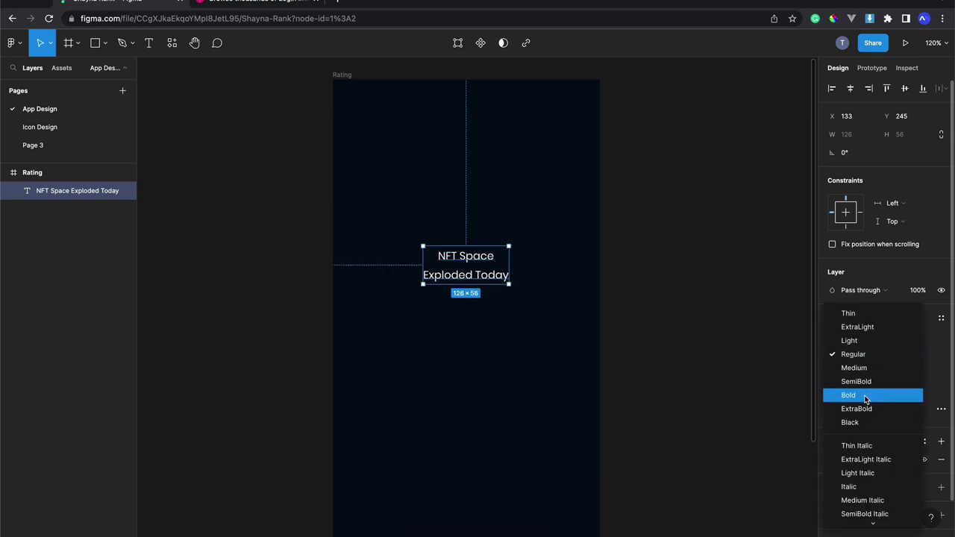
- Make the heading Poppins Bold at size 32 with Auto line height
{"action": "left_click", "coordinate": [858, 396]}
{"action": "left_click", "coordinate": [903, 357]}
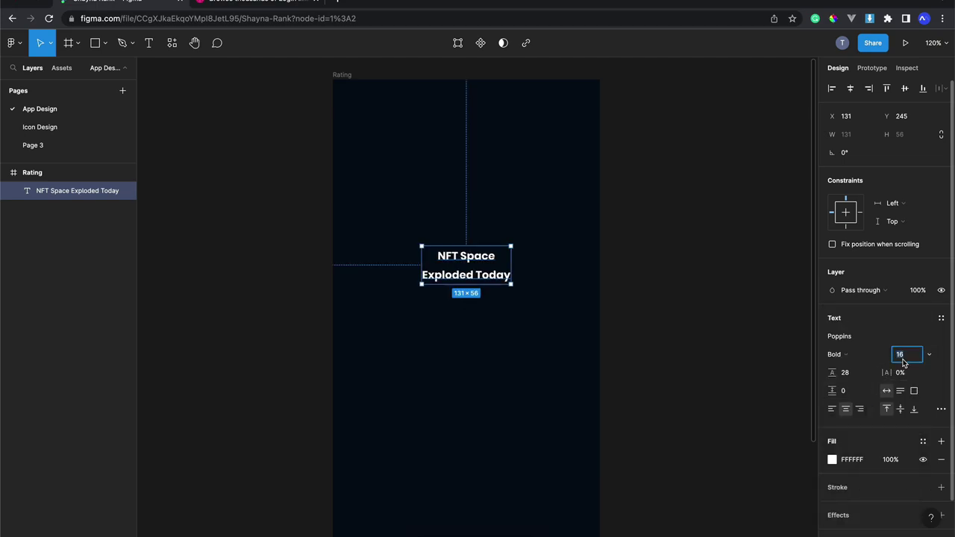
{"action": "type", "text": "6"}
{"action": "key", "text": "Return"}
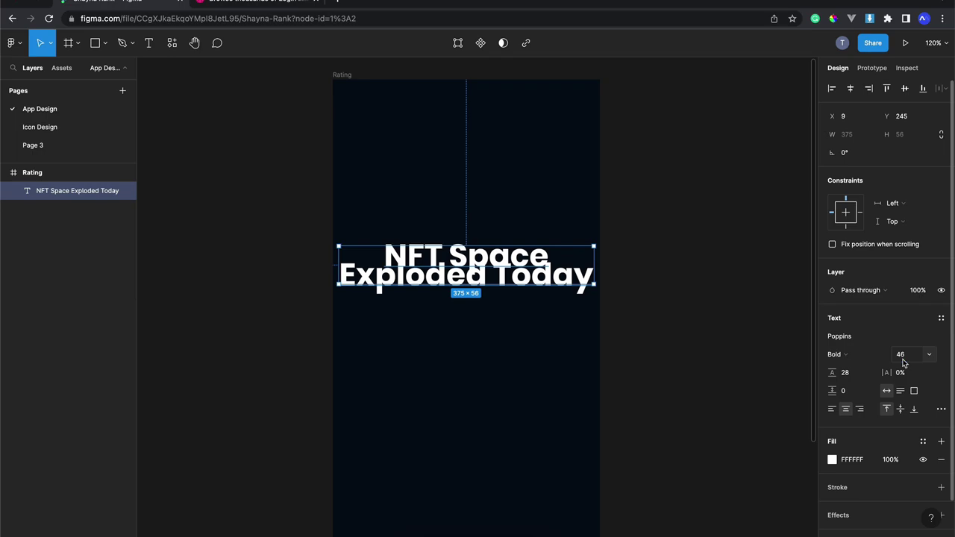
{"action": "left_click", "coordinate": [903, 357]}
{"action": "type", "text": "32"}
{"action": "key", "text": "Return"}
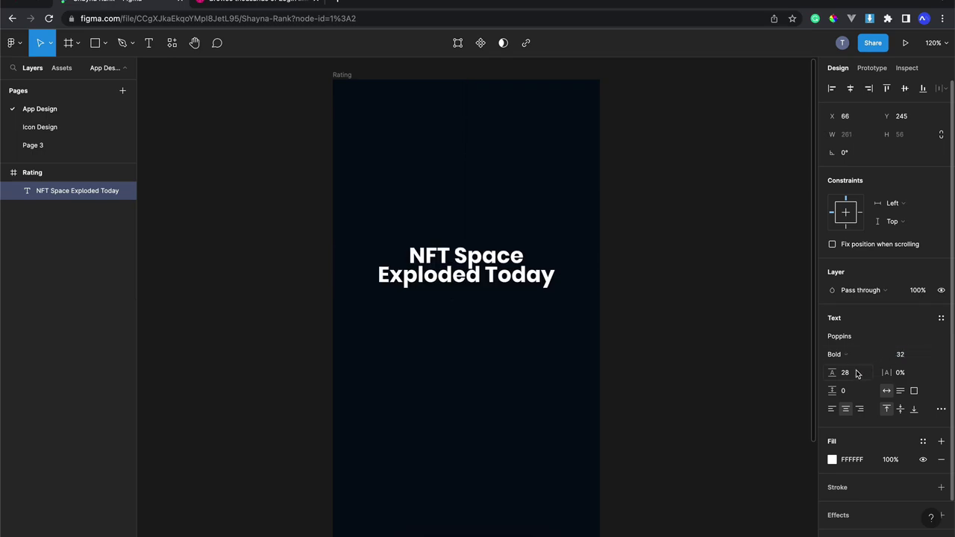
{"action": "left_click", "coordinate": [862, 373]}
{"action": "type", "text": "o"}
{"action": "key", "text": "Return"}
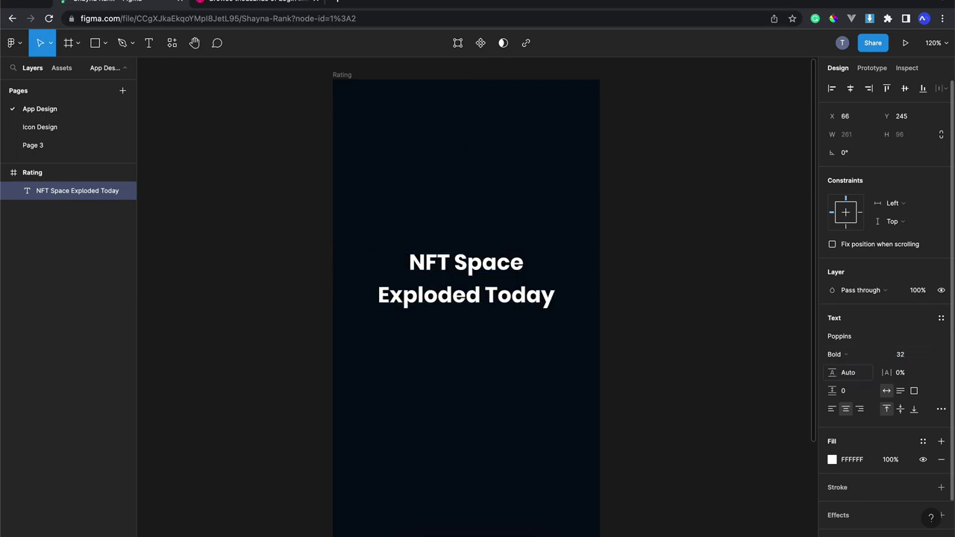
- Move the heading up near the top of the Rating frame, to Y 60
{"action": "scroll", "coordinate": [608, 363], "scroll_direction": "up", "scroll_amount": 2}
{"action": "left_click_drag", "start_coordinate": [527, 294], "coordinate": [528, 184]}
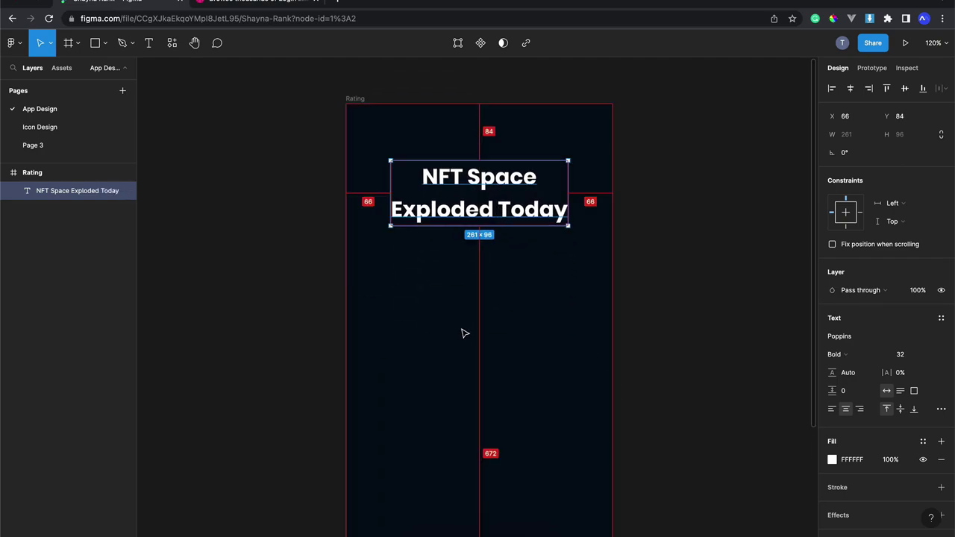
{"action": "key", "text": "Up"}
{"action": "key", "text": "Up"}
{"action": "key", "text": "Up"}
{"action": "key", "text": "Up"}
{"action": "key", "text": "Up"}
{"action": "key", "text": "Up"}
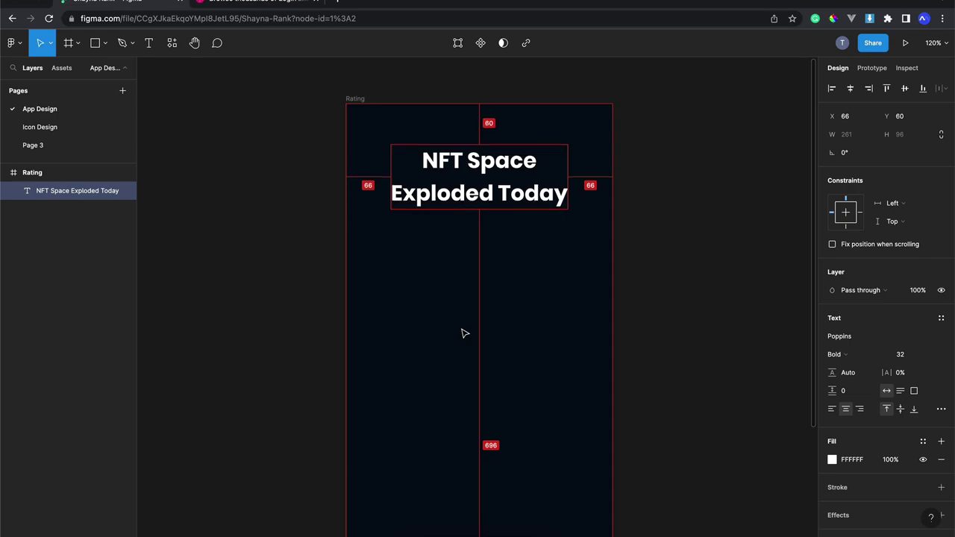
{"action": "key", "text": "Up"}
{"action": "key", "text": "Up"}
{"action": "key", "text": "Up"}
{"action": "scroll", "coordinate": [439, 233], "scroll_direction": "up", "scroll_amount": 3}
{"action": "scroll", "coordinate": [438, 234], "scroll_direction": "up", "scroll_amount": 2}
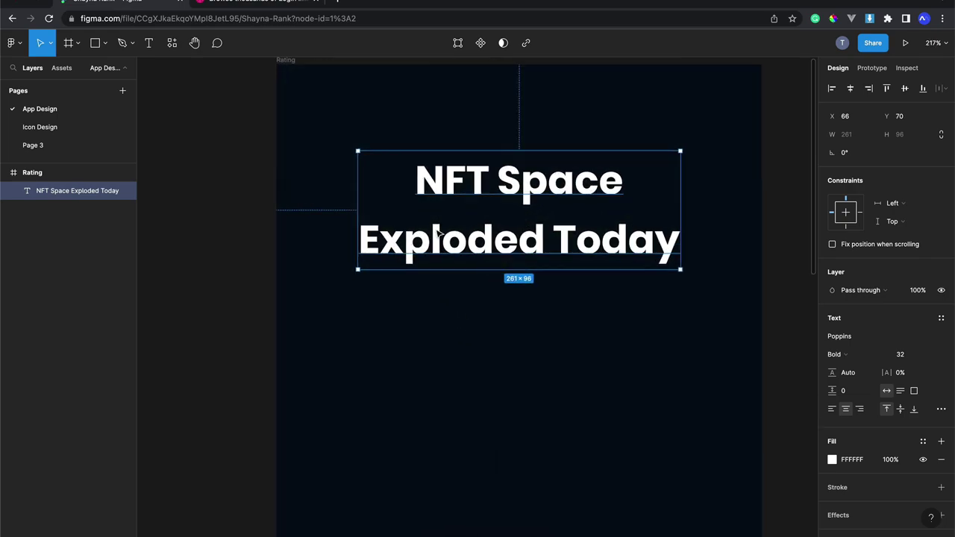
{"action": "scroll", "coordinate": [439, 233], "scroll_direction": "up", "scroll_amount": 2}
{"action": "scroll", "coordinate": [439, 234], "scroll_direction": "up", "scroll_amount": 1}
{"action": "scroll", "coordinate": [439, 233], "scroll_direction": "up", "scroll_amount": 1}
{"action": "scroll", "coordinate": [439, 234], "scroll_direction": "right", "scroll_amount": 1}
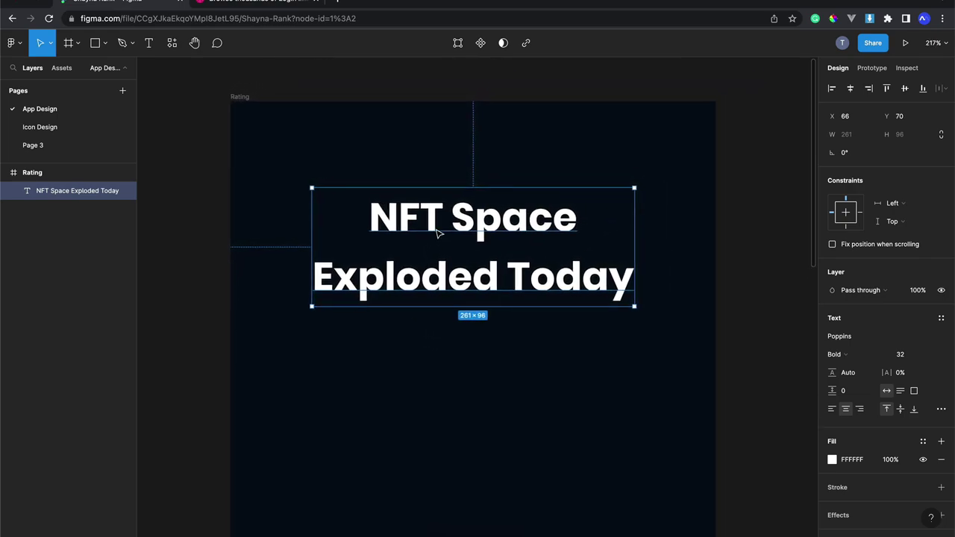
{"action": "scroll", "coordinate": [439, 233], "scroll_direction": "left", "scroll_amount": 1}
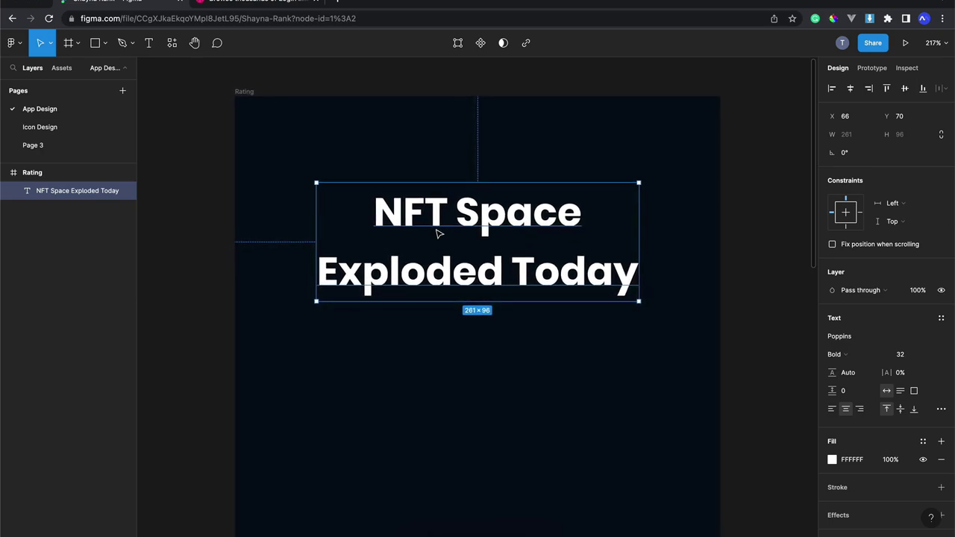
{"action": "scroll", "coordinate": [864, 445], "scroll_direction": "down", "scroll_amount": 3}
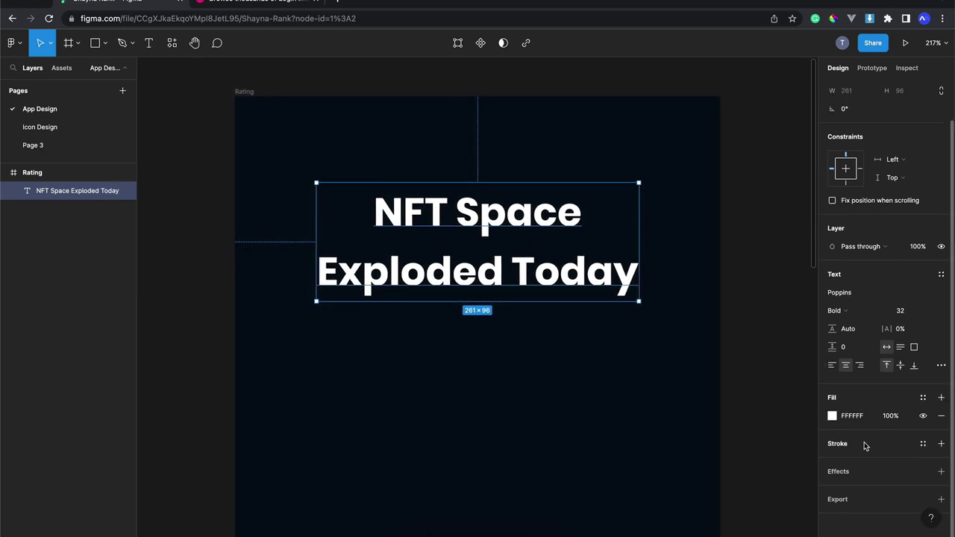
- Change the heading fill to a diagonal linear gradient spanning the whole heading
{"action": "left_click", "coordinate": [832, 415]}
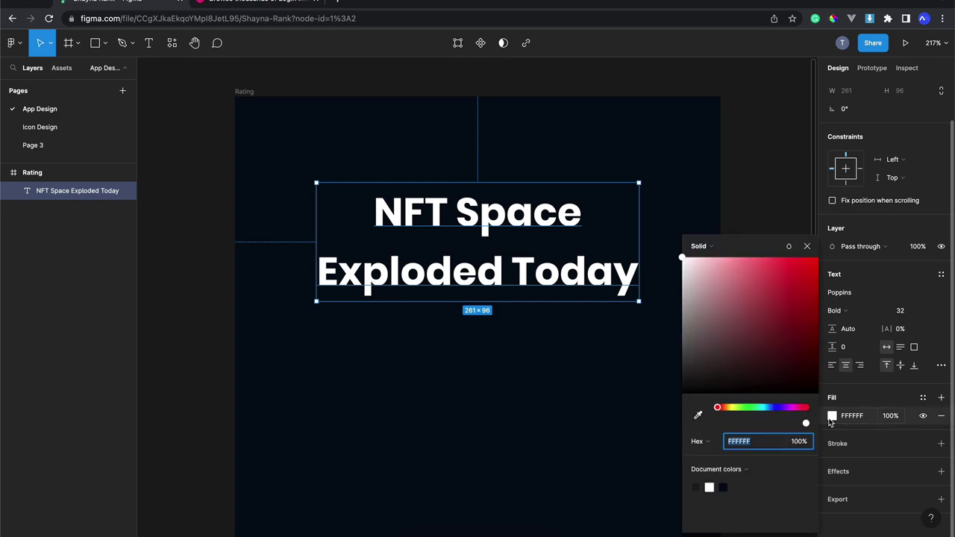
{"action": "left_click", "coordinate": [696, 246]}
{"action": "left_click", "coordinate": [712, 260]}
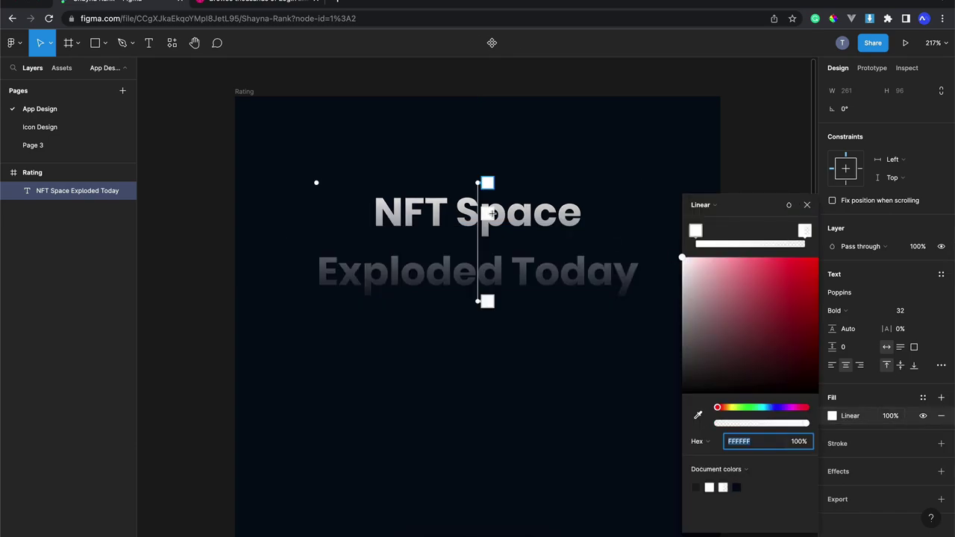
{"action": "left_click_drag", "start_coordinate": [478, 183], "coordinate": [373, 186]}
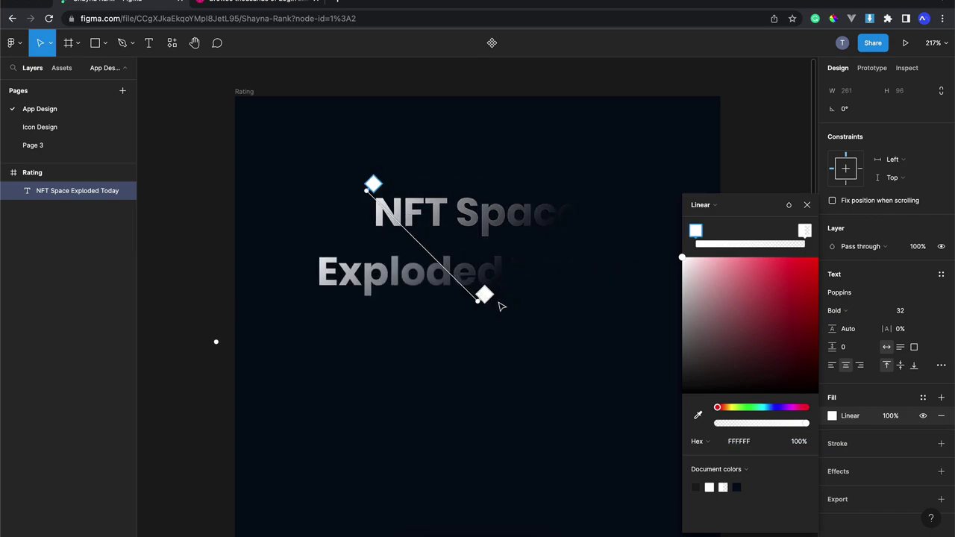
{"action": "scroll", "coordinate": [489, 303], "scroll_direction": "right", "scroll_amount": 3}
{"action": "left_click_drag", "start_coordinate": [440, 295], "coordinate": [616, 288]}
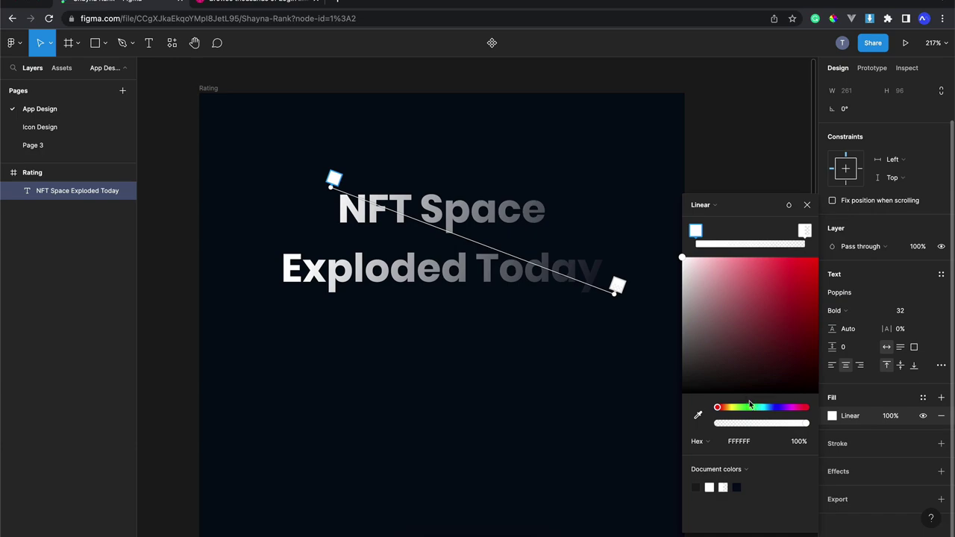
- Make the gradient's end stop fully opaque cyan 49E9FF
{"action": "left_click", "coordinate": [805, 231]}
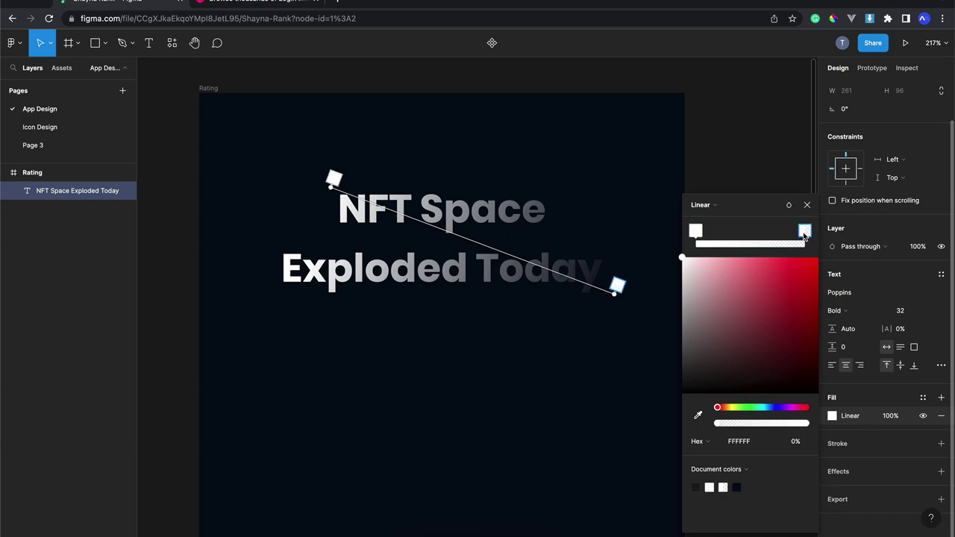
{"action": "left_click_drag", "start_coordinate": [760, 423], "coordinate": [821, 421]}
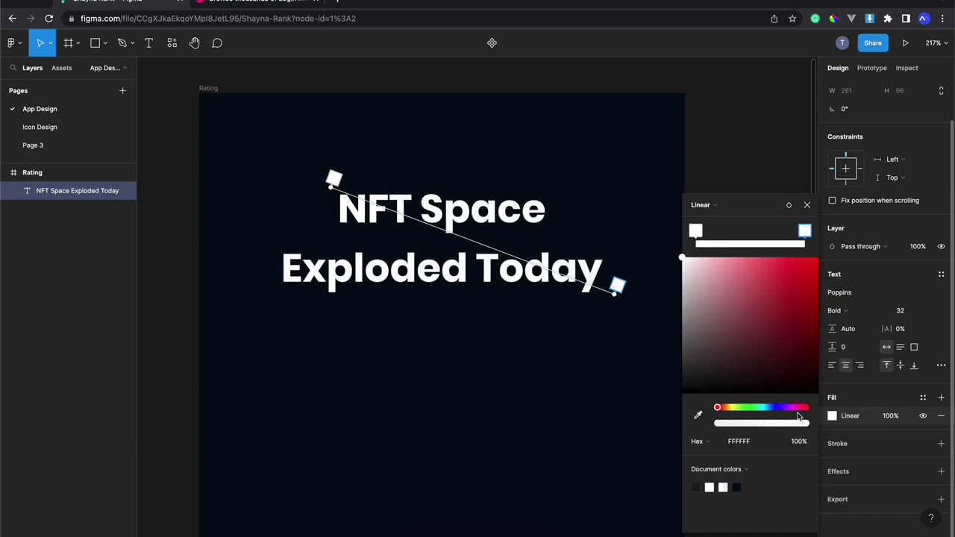
{"action": "left_click", "coordinate": [773, 408]}
{"action": "left_click", "coordinate": [758, 285]}
{"action": "left_click_drag", "start_coordinate": [758, 285], "coordinate": [777, 244]}
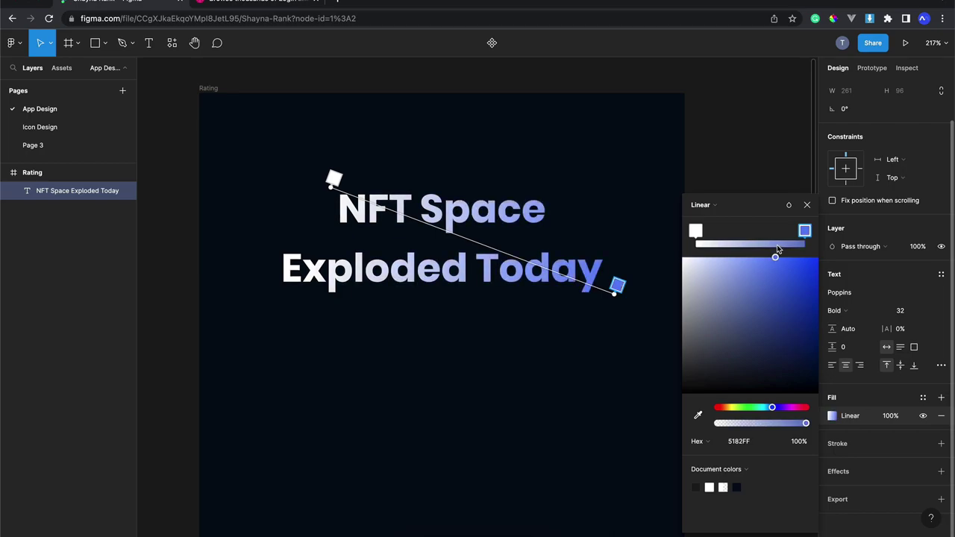
{"action": "left_click_drag", "start_coordinate": [772, 408], "coordinate": [764, 407]}
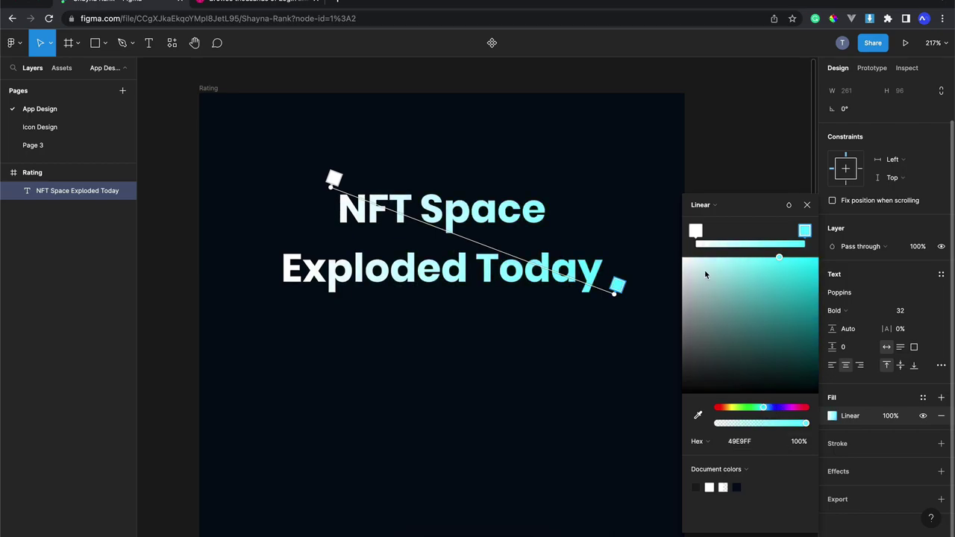
- Set the gradient's start stop to pale purple C1B1FF and close the picker
{"action": "left_click", "coordinate": [695, 232]}
{"action": "left_click", "coordinate": [779, 408]}
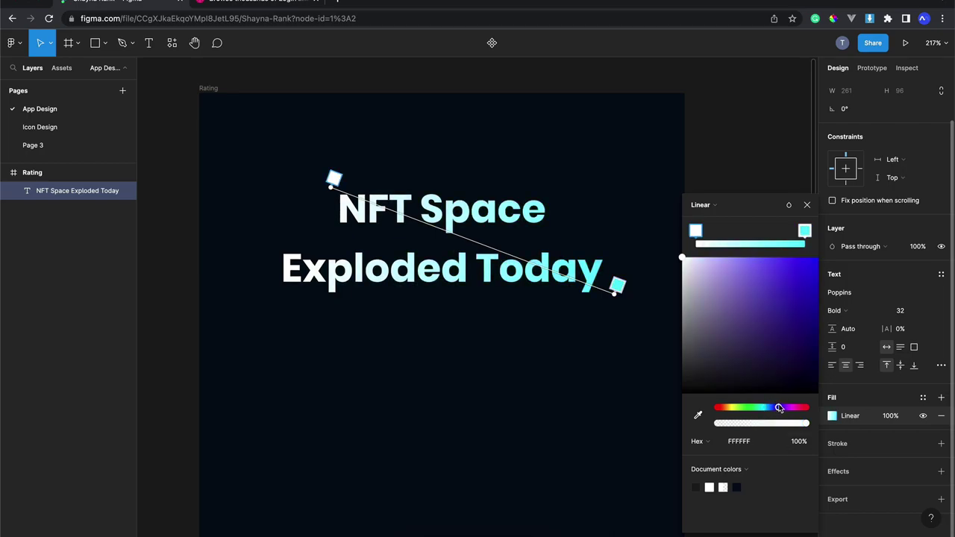
{"action": "mouse_move", "coordinate": [767, 315]}
{"action": "left_mouse_down"}
{"action": "mouse_move", "coordinate": [810, 257]}
{"action": "mouse_move", "coordinate": [723, 257]}
{"action": "left_mouse_up"}
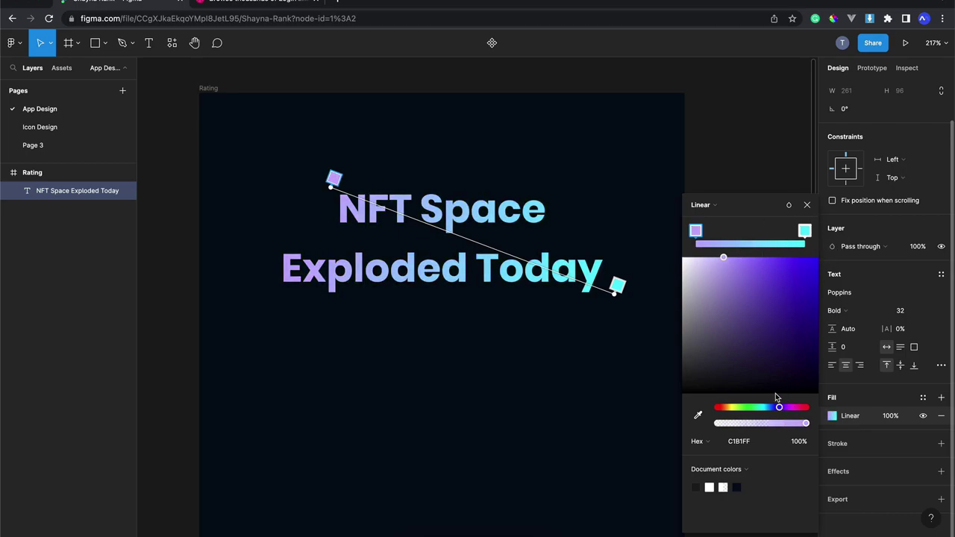
{"action": "left_click", "coordinate": [807, 204]}
- Deselect the heading and pan around the canvas to review the gradient
{"action": "left_click", "coordinate": [711, 267]}
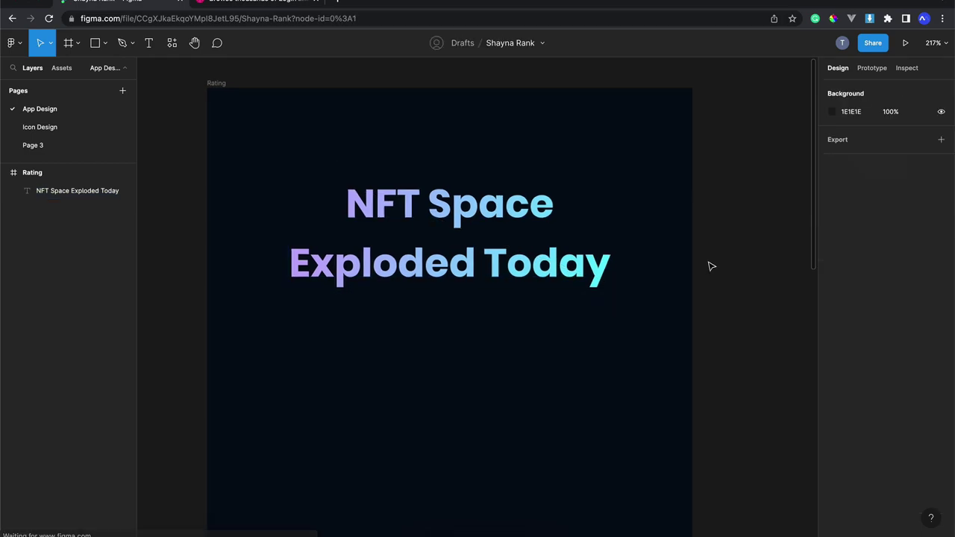
{"action": "scroll", "coordinate": [711, 266], "scroll_direction": "left", "scroll_amount": 2}
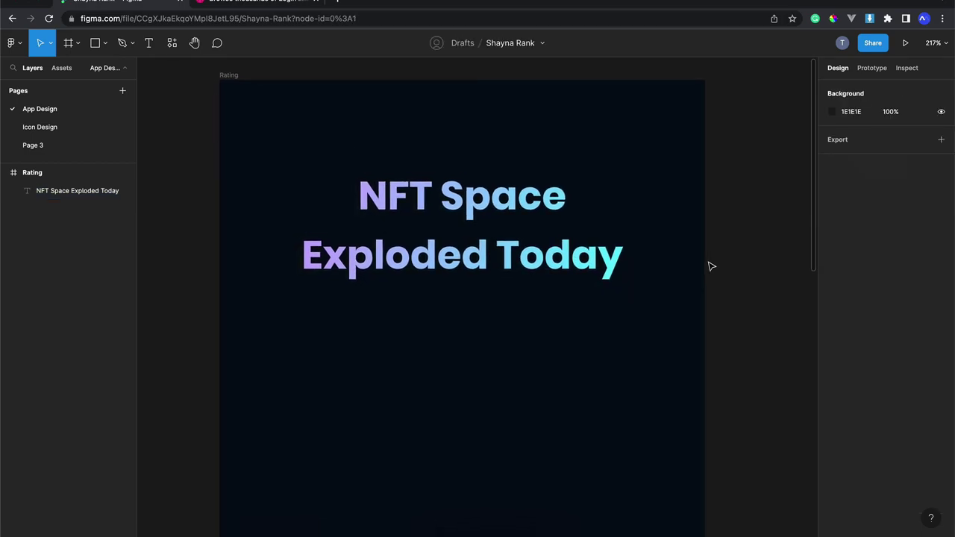
{"action": "scroll", "coordinate": [711, 266], "scroll_direction": "left", "scroll_amount": 2}
{"action": "scroll", "coordinate": [711, 266], "scroll_direction": "down", "scroll_amount": 2}
{"action": "scroll", "coordinate": [711, 267], "scroll_direction": "down", "scroll_amount": 5}
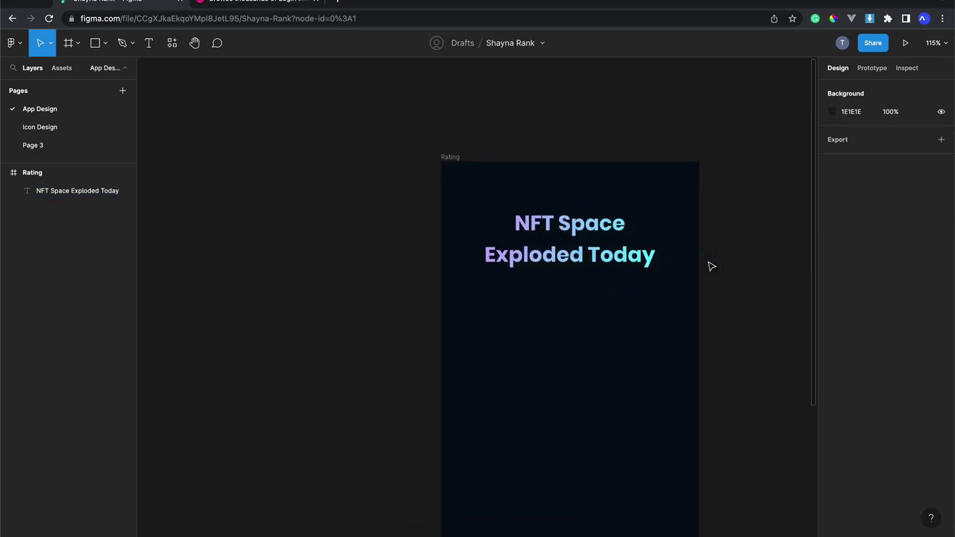
{"action": "scroll", "coordinate": [711, 267], "scroll_direction": "right", "scroll_amount": 2}
{"action": "scroll", "coordinate": [616, 261], "scroll_direction": "up", "scroll_amount": 1}
{"action": "scroll", "coordinate": [617, 260], "scroll_direction": "up", "scroll_amount": 5}
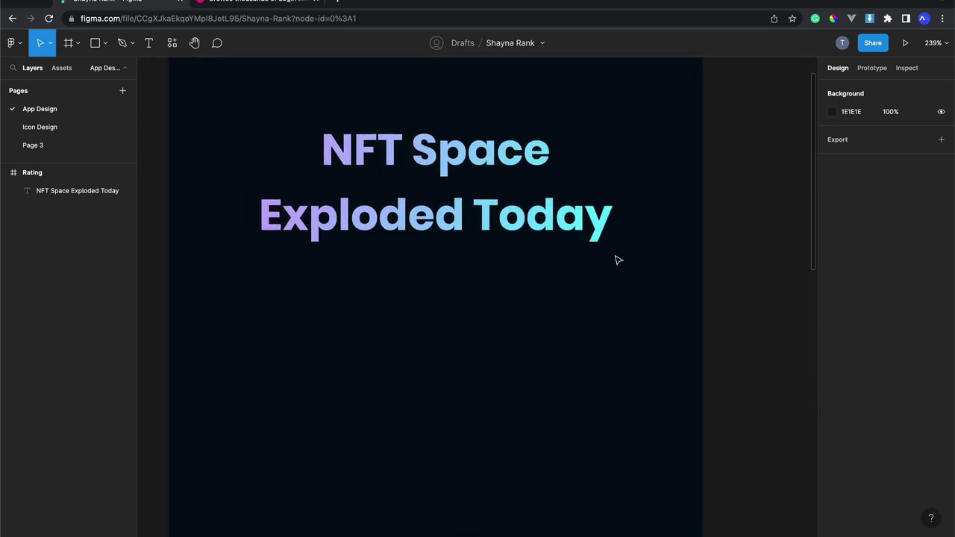
{"action": "scroll", "coordinate": [616, 261], "scroll_direction": "left", "scroll_amount": 3}
- Change the heading gradient's start stop to pale yellow-green EBFFB1
{"action": "left_click", "coordinate": [616, 260]}
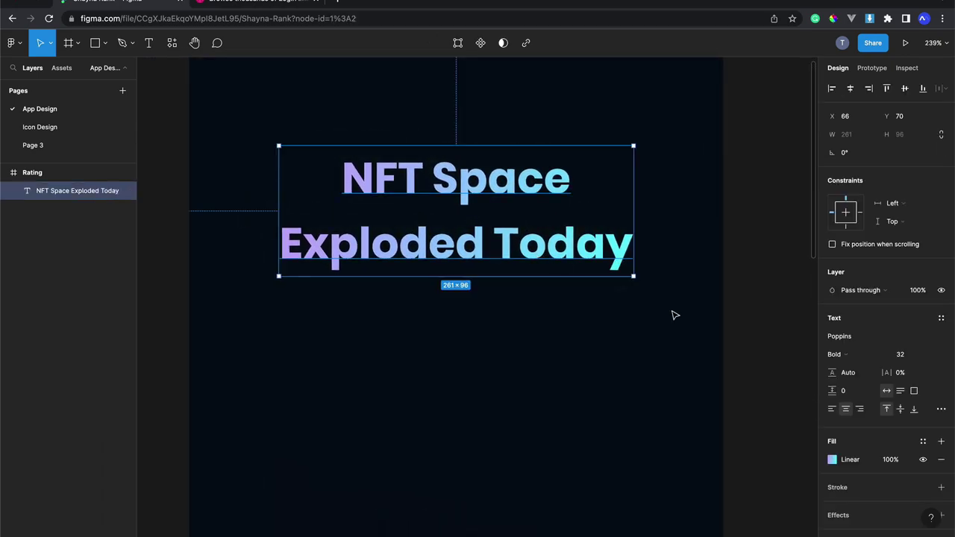
{"action": "left_click", "coordinate": [832, 460]}
{"action": "left_click_drag", "start_coordinate": [772, 405], "coordinate": [736, 409]}
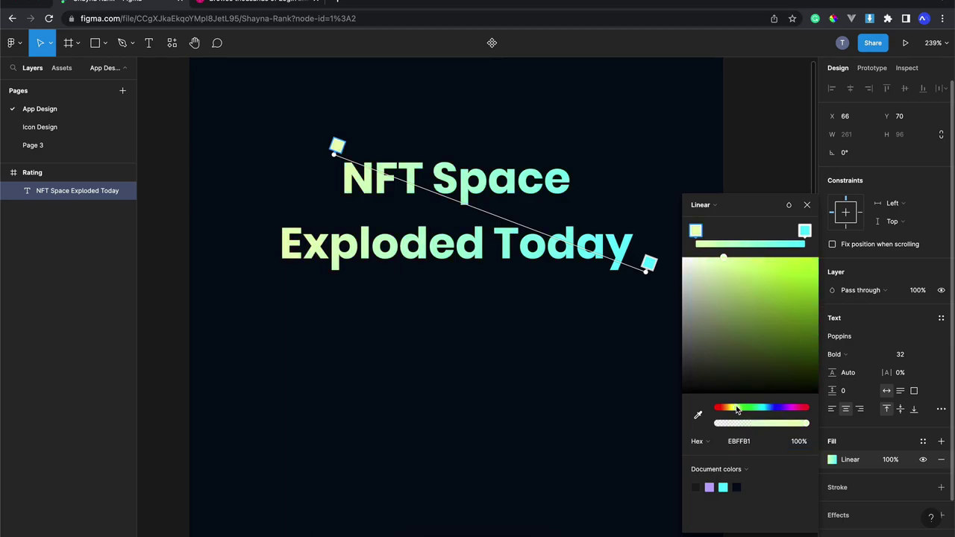
{"action": "left_click", "coordinate": [806, 205]}
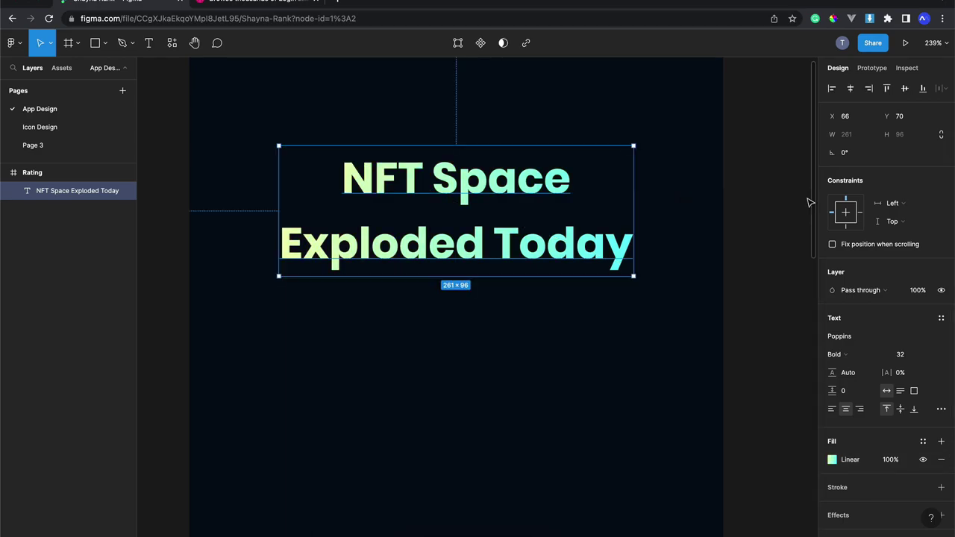
{"action": "left_click", "coordinate": [709, 215]}
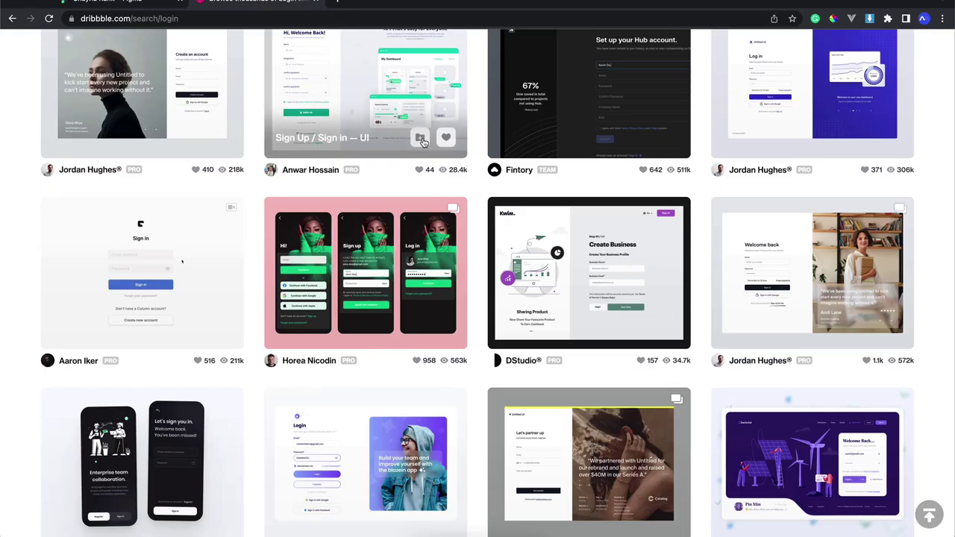
- Search Dribbble for 'nft' instead of 'login'
{"action": "scroll", "coordinate": [611, 110], "scroll_direction": "up", "scroll_amount": 5}
{"action": "scroll", "coordinate": [610, 110], "scroll_direction": "up", "scroll_amount": 5}
{"action": "scroll", "coordinate": [610, 110], "scroll_direction": "up", "scroll_amount": 10}
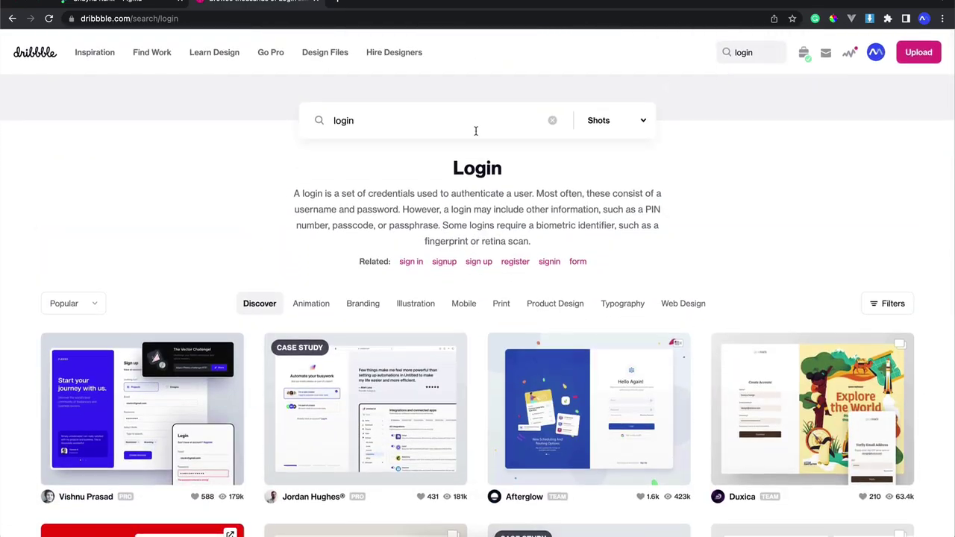
{"action": "left_click", "coordinate": [437, 120]}
{"action": "key", "text": "BackSpace"}
{"action": "key", "text": "BackSpace"}
{"action": "key", "text": "BackSpace"}
{"action": "type", "text": "nft"}
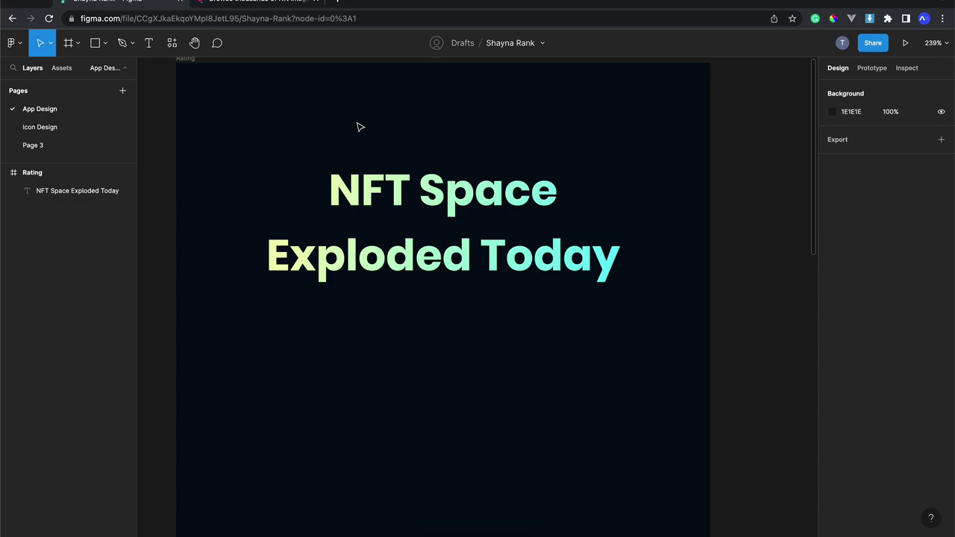
{"action": "left_click", "coordinate": [291, 6]}
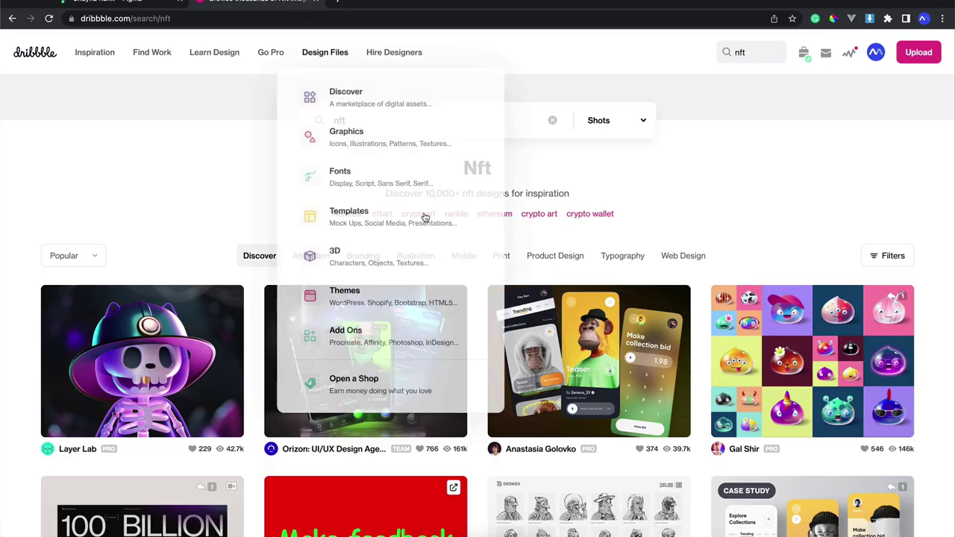
- Browse the nft design results, then return to the Figma Rating frame
{"action": "scroll", "coordinate": [425, 216], "scroll_direction": "down", "scroll_amount": 3}
{"action": "scroll", "coordinate": [463, 298], "scroll_direction": "down", "scroll_amount": 4}
{"action": "scroll", "coordinate": [514, 400], "scroll_direction": "down", "scroll_amount": 2}
{"action": "scroll", "coordinate": [500, 388], "scroll_direction": "up", "scroll_amount": 1}
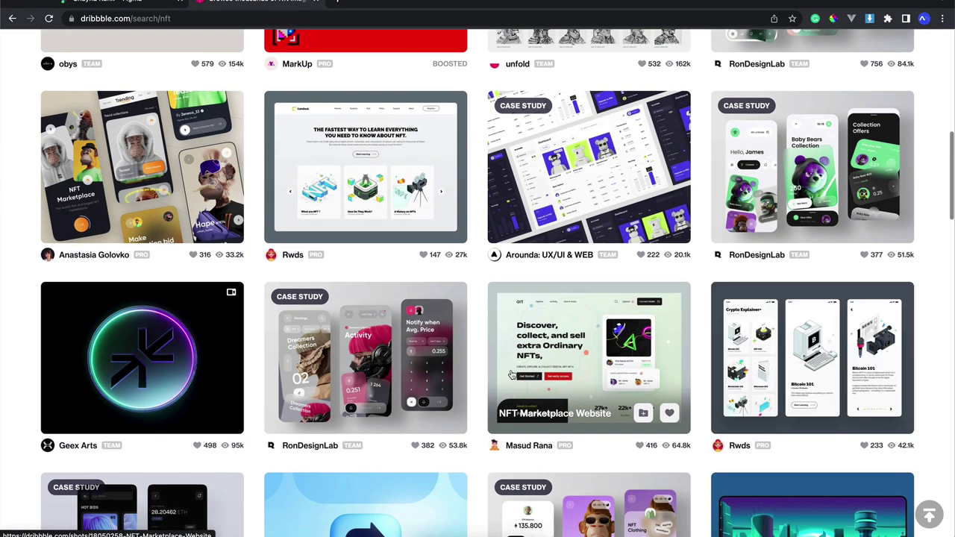
{"action": "scroll", "coordinate": [489, 371], "scroll_direction": "down", "scroll_amount": 5}
{"action": "scroll", "coordinate": [486, 372], "scroll_direction": "down", "scroll_amount": 2}
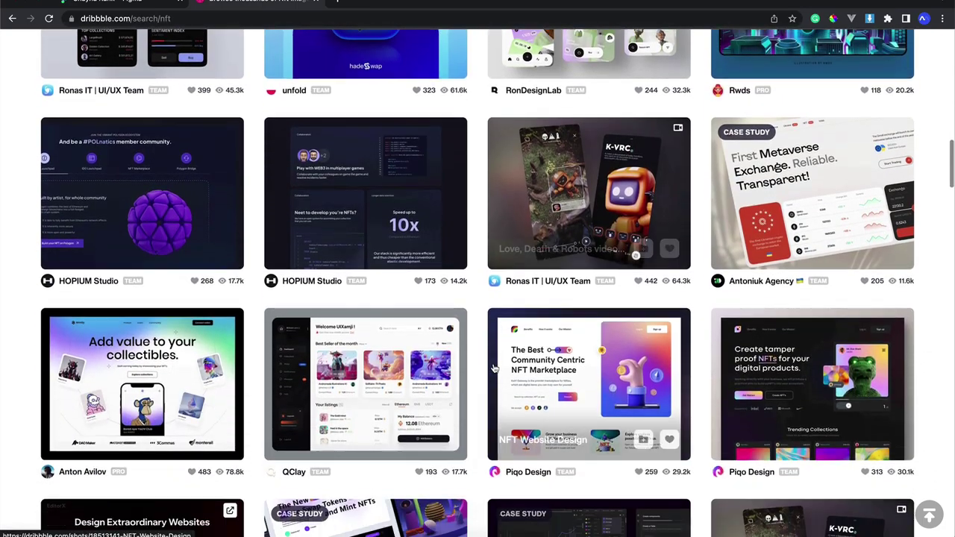
{"action": "scroll", "coordinate": [483, 373], "scroll_direction": "down", "scroll_amount": 2}
{"action": "scroll", "coordinate": [479, 375], "scroll_direction": "down", "scroll_amount": 2}
{"action": "scroll", "coordinate": [485, 365], "scroll_direction": "down", "scroll_amount": 1}
{"action": "scroll", "coordinate": [515, 328], "scroll_direction": "down", "scroll_amount": 5}
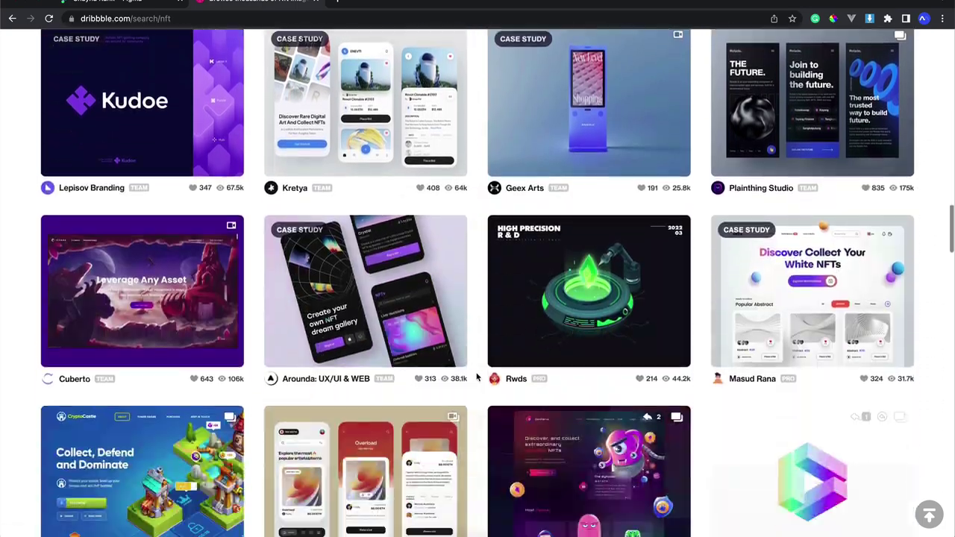
{"action": "scroll", "coordinate": [564, 265], "scroll_direction": "down", "scroll_amount": 1}
{"action": "scroll", "coordinate": [522, 299], "scroll_direction": "down", "scroll_amount": 3}
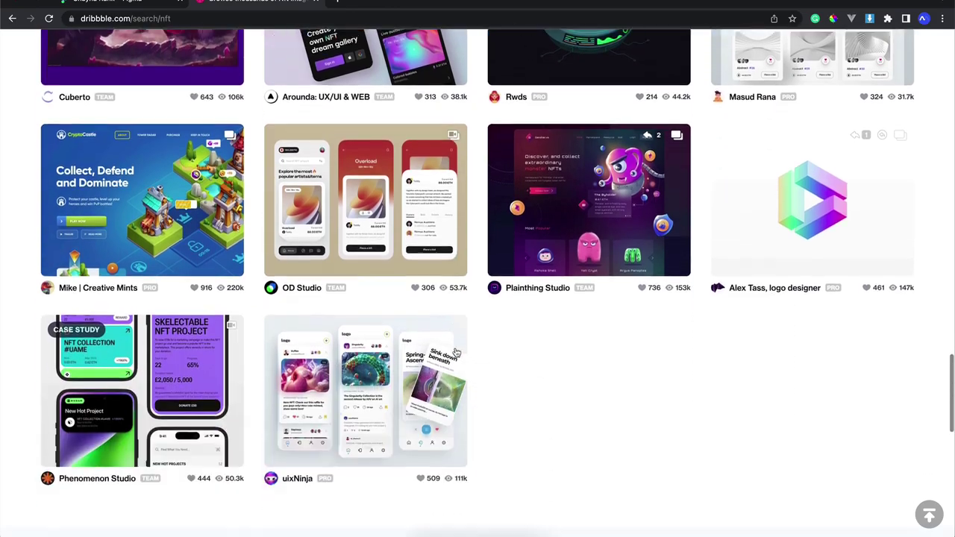
{"action": "scroll", "coordinate": [455, 348], "scroll_direction": "down", "scroll_amount": 2}
{"action": "scroll", "coordinate": [456, 351], "scroll_direction": "down", "scroll_amount": 5}
{"action": "scroll", "coordinate": [459, 343], "scroll_direction": "down", "scroll_amount": 2}
{"action": "scroll", "coordinate": [567, 186], "scroll_direction": "down", "scroll_amount": 1}
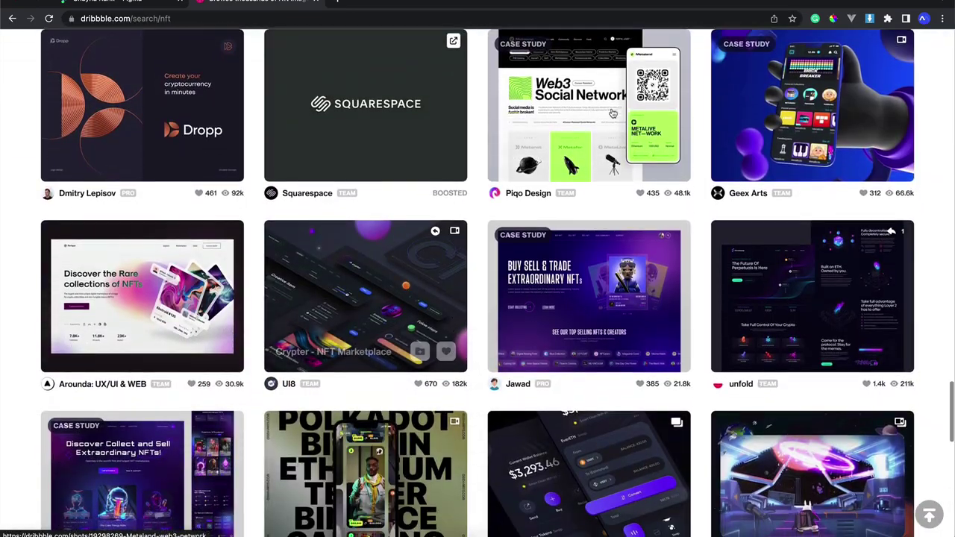
{"action": "scroll", "coordinate": [629, 105], "scroll_direction": "up", "scroll_amount": 3}
{"action": "scroll", "coordinate": [629, 104], "scroll_direction": "up", "scroll_amount": 2}
{"action": "scroll", "coordinate": [629, 104], "scroll_direction": "down", "scroll_amount": 3}
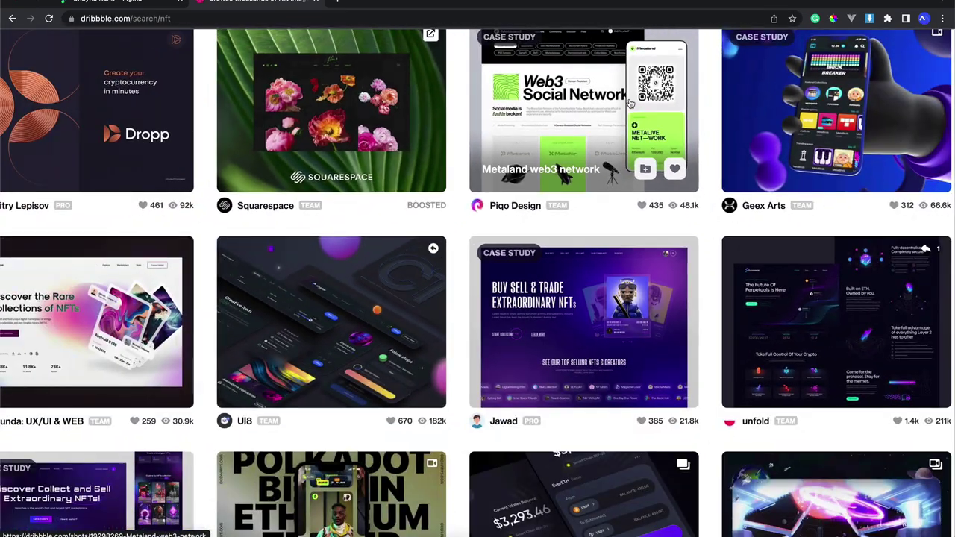
{"action": "scroll", "coordinate": [629, 104], "scroll_direction": "down", "scroll_amount": 2}
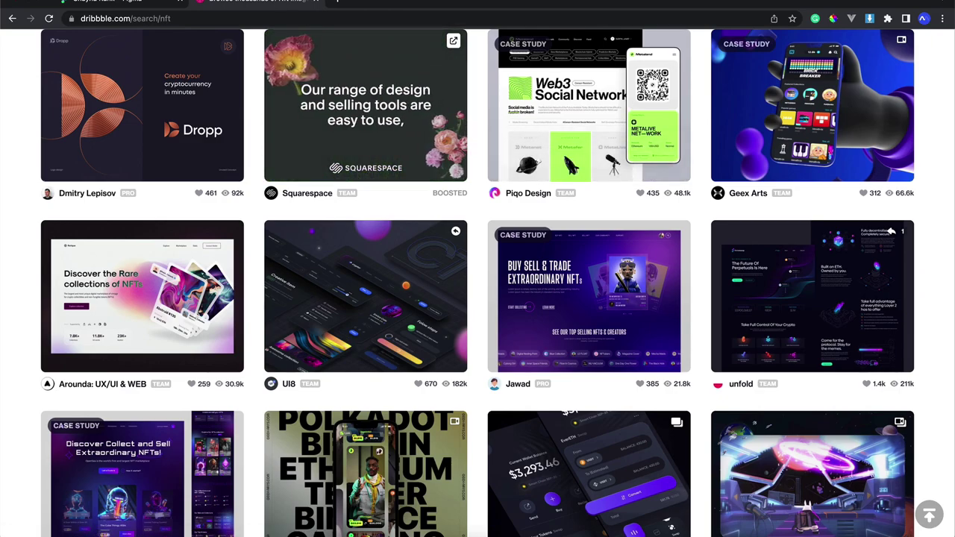
{"action": "left_click", "coordinate": [104, 3]}
{"action": "scroll", "coordinate": [429, 149], "scroll_direction": "up", "scroll_amount": 2}
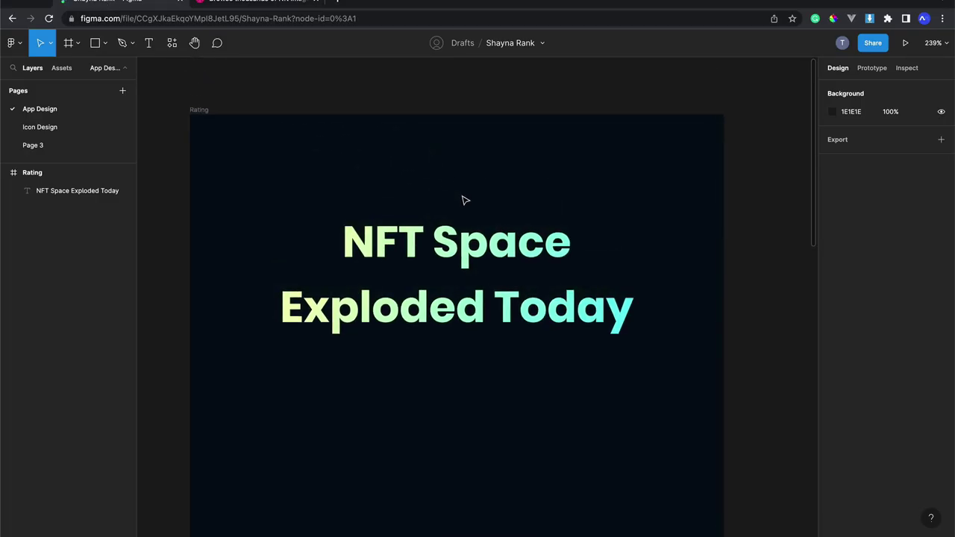
- Place a 100×100 grey D9D9D9 rectangle below the heading, centred in the frame
{"action": "left_click", "coordinate": [458, 258]}
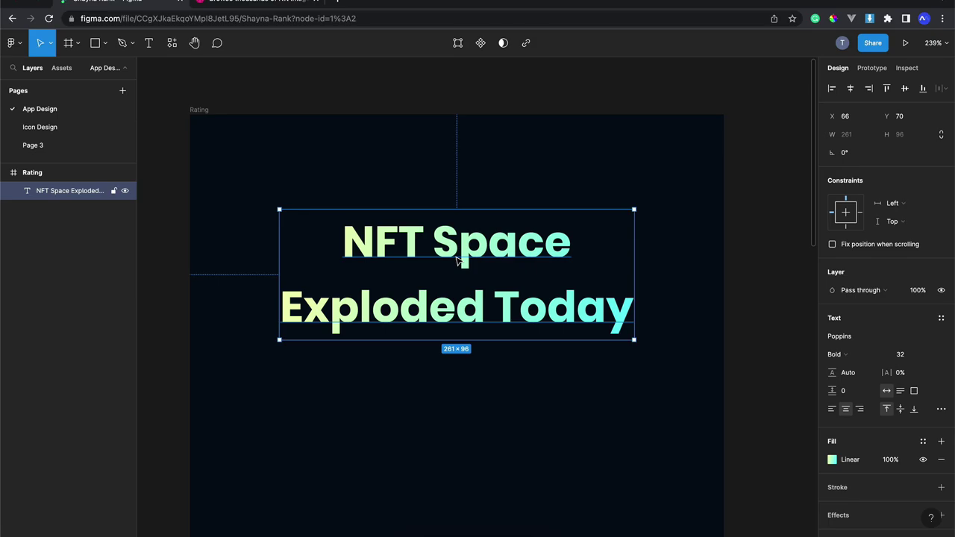
{"action": "left_click", "coordinate": [328, 154]}
{"action": "left_click", "coordinate": [104, 43]}
{"action": "left_click", "coordinate": [108, 65]}
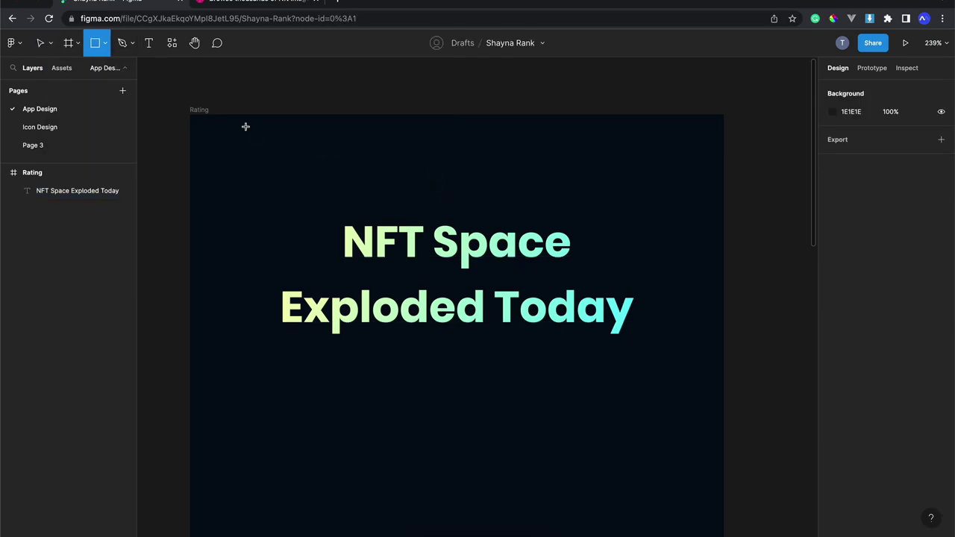
{"action": "scroll", "coordinate": [415, 315], "scroll_direction": "down", "scroll_amount": 5}
{"action": "left_click", "coordinate": [418, 309]}
{"action": "left_click_drag", "start_coordinate": [443, 294], "coordinate": [457, 277]}
- Round the rectangle's corners to a radius of 31
{"action": "scroll", "coordinate": [587, 251], "scroll_direction": "up", "scroll_amount": 1}
{"action": "scroll", "coordinate": [545, 230], "scroll_direction": "up", "scroll_amount": 3}
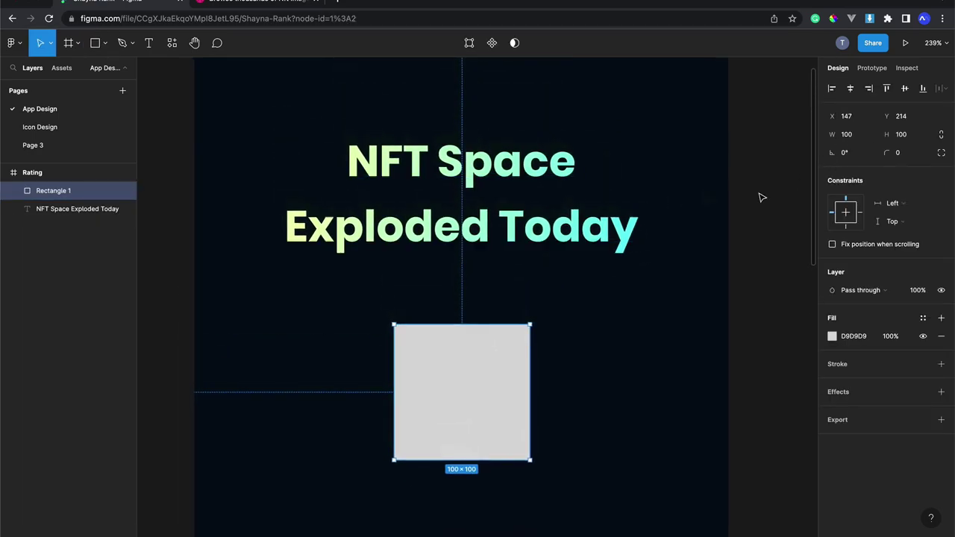
{"action": "left_click_drag", "start_coordinate": [887, 153], "coordinate": [911, 153]}
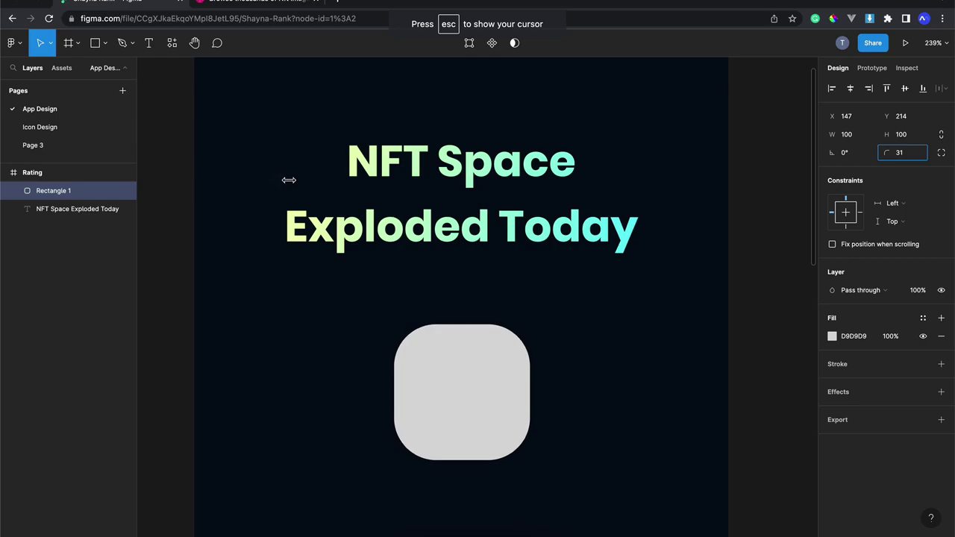
{"action": "left_click_drag", "start_coordinate": [263, 176], "coordinate": [290, 179]}
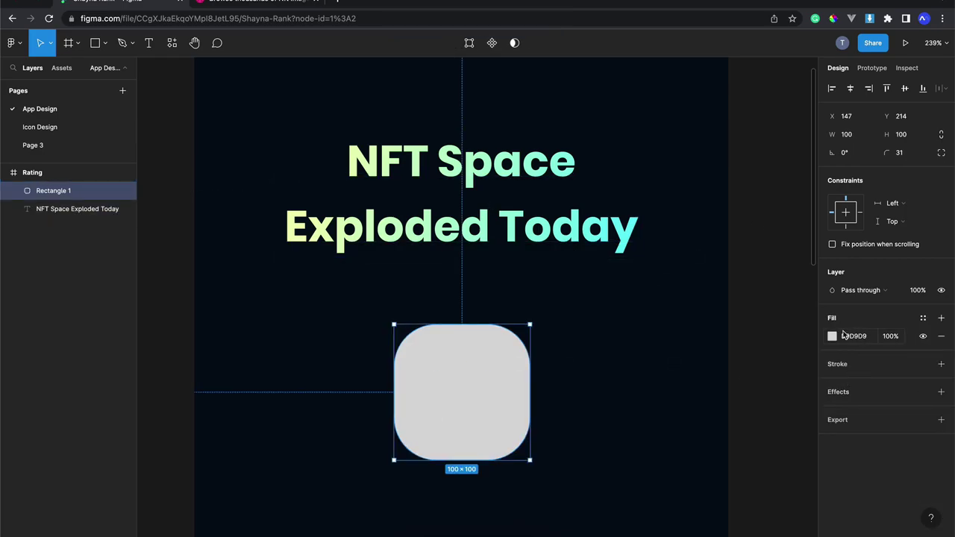
{"action": "scroll", "coordinate": [730, 325], "scroll_direction": "up", "scroll_amount": 1}
- Move the grey rounded square lower in the frame
{"action": "scroll", "coordinate": [731, 324], "scroll_direction": "up", "scroll_amount": 1}
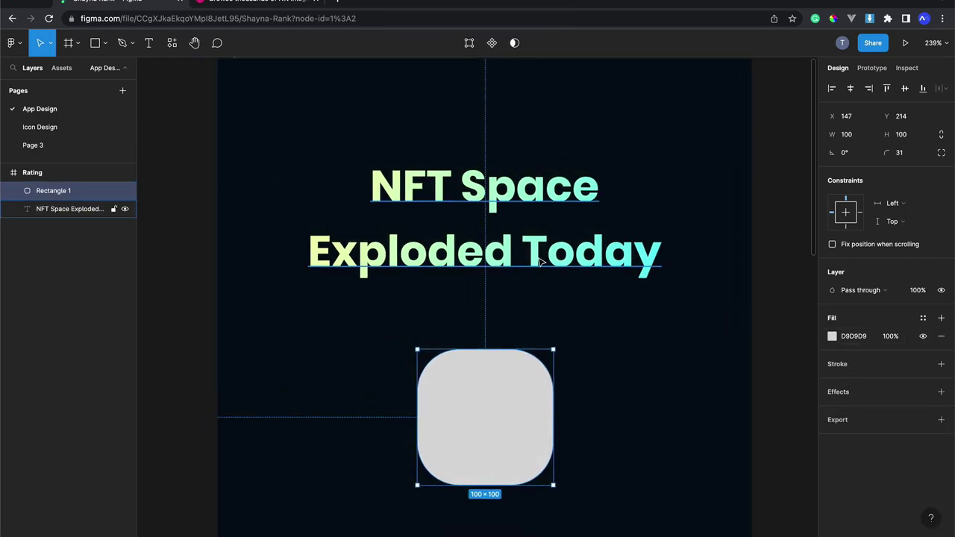
{"action": "left_click", "coordinate": [522, 235]}
{"action": "scroll", "coordinate": [524, 233], "scroll_direction": "down", "scroll_amount": 3}
{"action": "scroll", "coordinate": [525, 233], "scroll_direction": "down", "scroll_amount": 3}
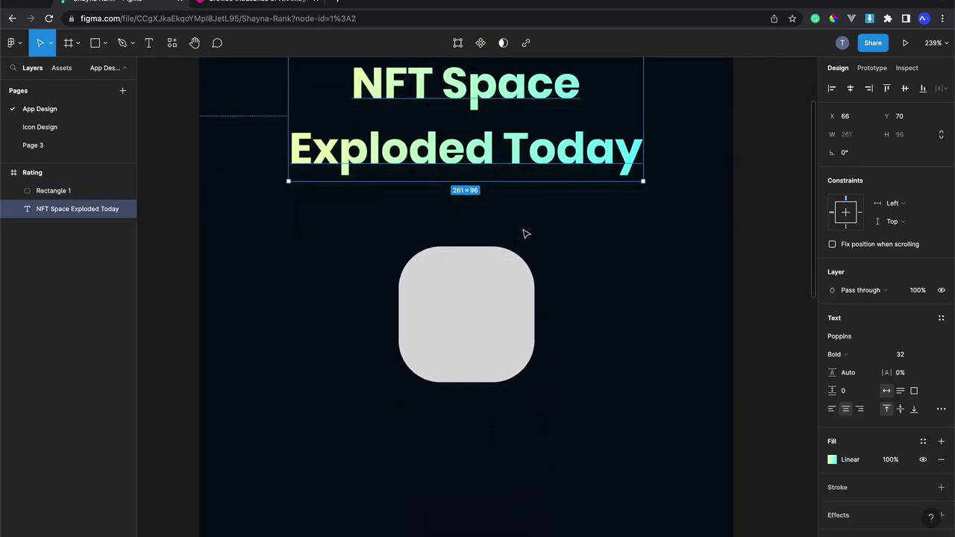
{"action": "scroll", "coordinate": [524, 234], "scroll_direction": "up", "scroll_amount": 1}
{"action": "scroll", "coordinate": [525, 234], "scroll_direction": "up", "scroll_amount": 2}
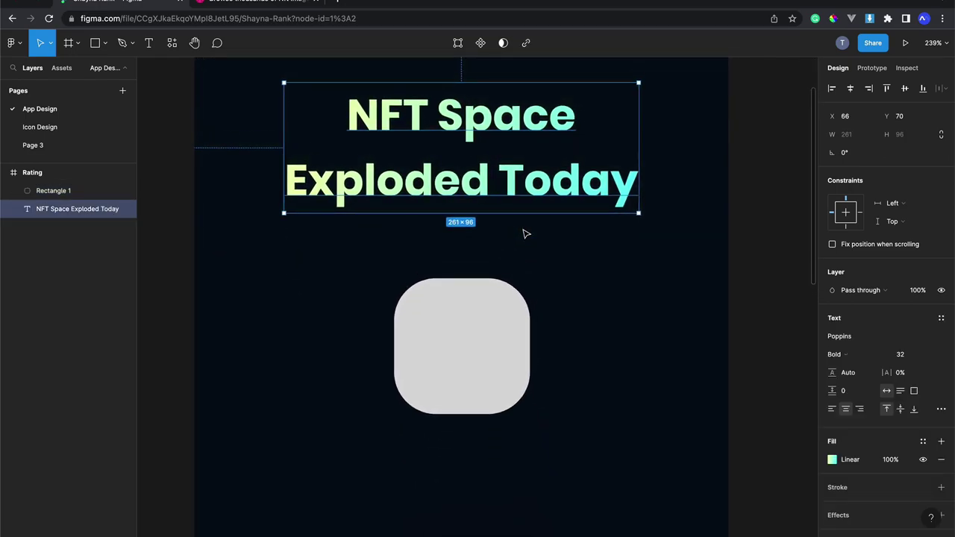
{"action": "scroll", "coordinate": [525, 233], "scroll_direction": "down", "scroll_amount": 1}
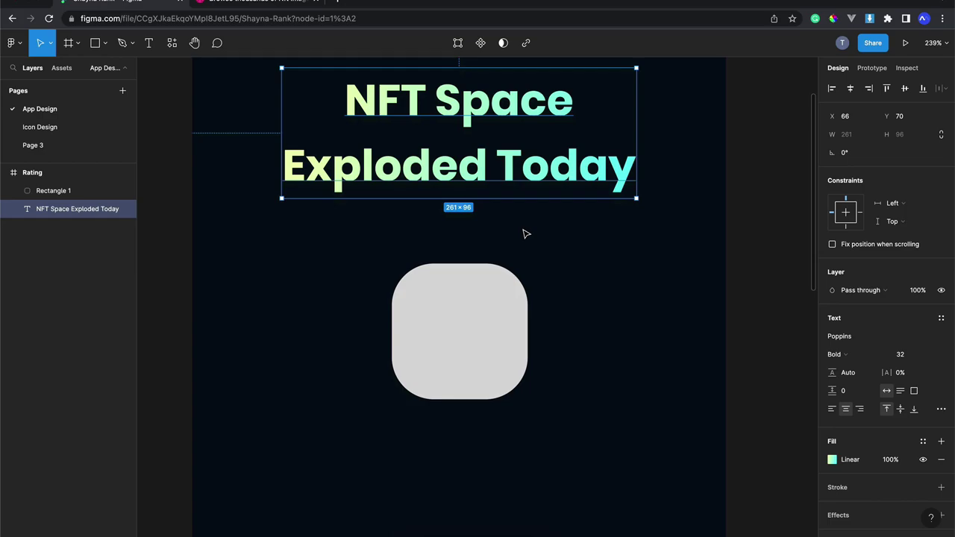
{"action": "scroll", "coordinate": [524, 234], "scroll_direction": "up", "scroll_amount": 1}
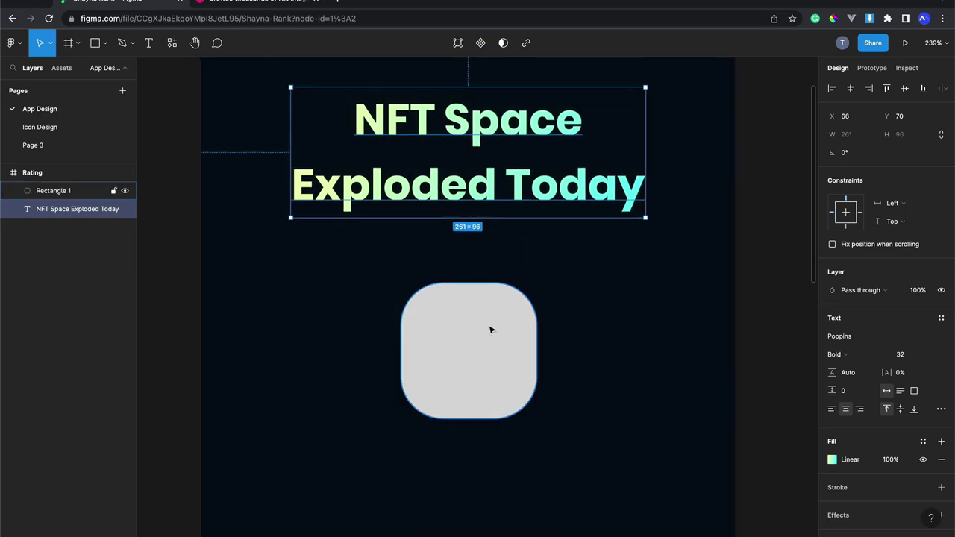
{"action": "left_click_drag", "start_coordinate": [488, 328], "coordinate": [492, 384]}
{"action": "scroll", "coordinate": [503, 220], "scroll_direction": "up", "scroll_amount": 1}
- Add a second fill to the heading text
{"action": "left_click", "coordinate": [493, 198]}
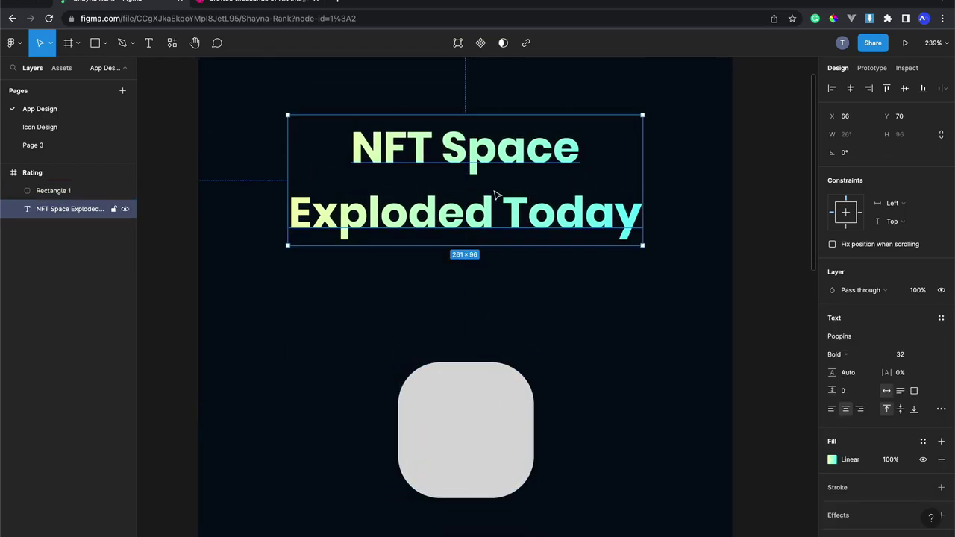
{"action": "scroll", "coordinate": [500, 214], "scroll_direction": "down", "scroll_amount": 1}
{"action": "scroll", "coordinate": [497, 214], "scroll_direction": "up", "scroll_amount": 2}
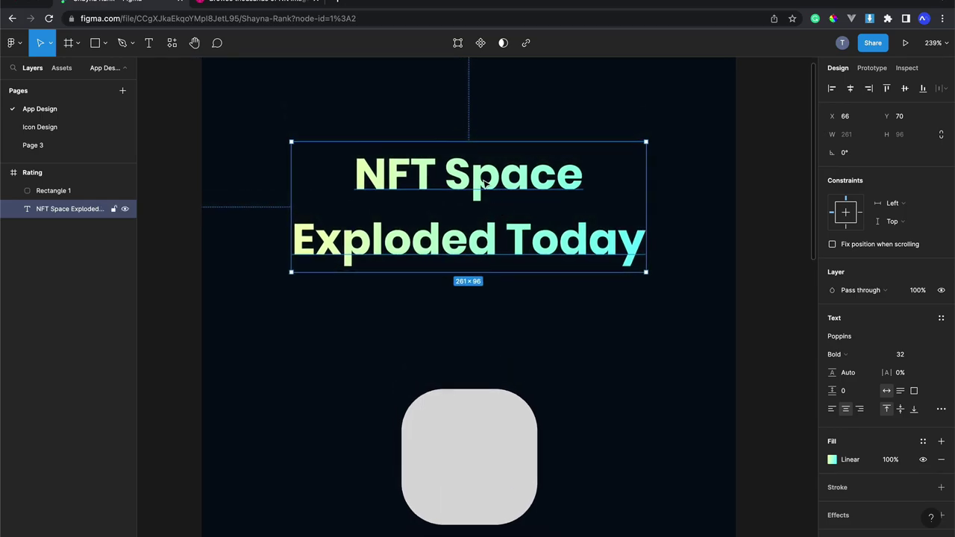
{"action": "scroll", "coordinate": [537, 200], "scroll_direction": "up", "scroll_amount": 3}
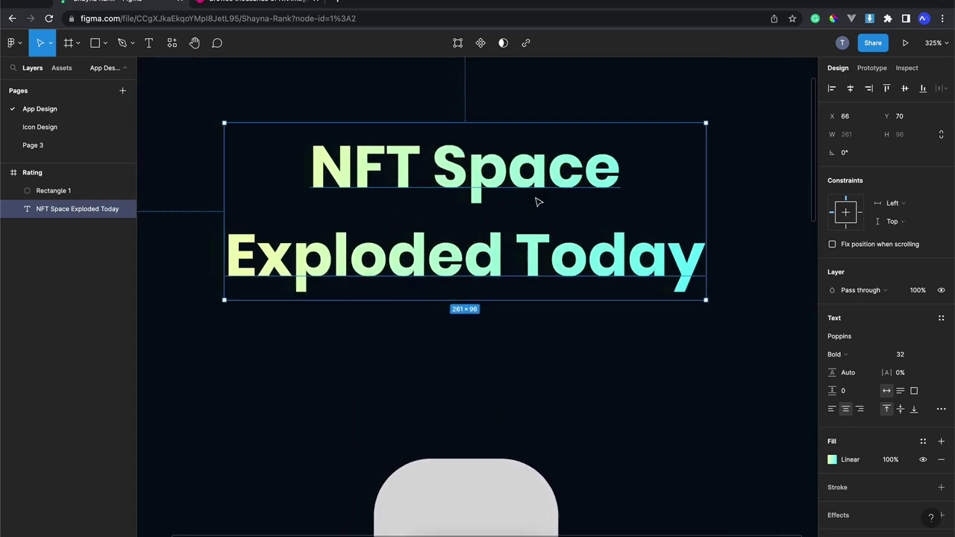
{"action": "scroll", "coordinate": [537, 199], "scroll_direction": "up", "scroll_amount": 2}
{"action": "scroll", "coordinate": [940, 373], "scroll_direction": "down", "scroll_amount": 2}
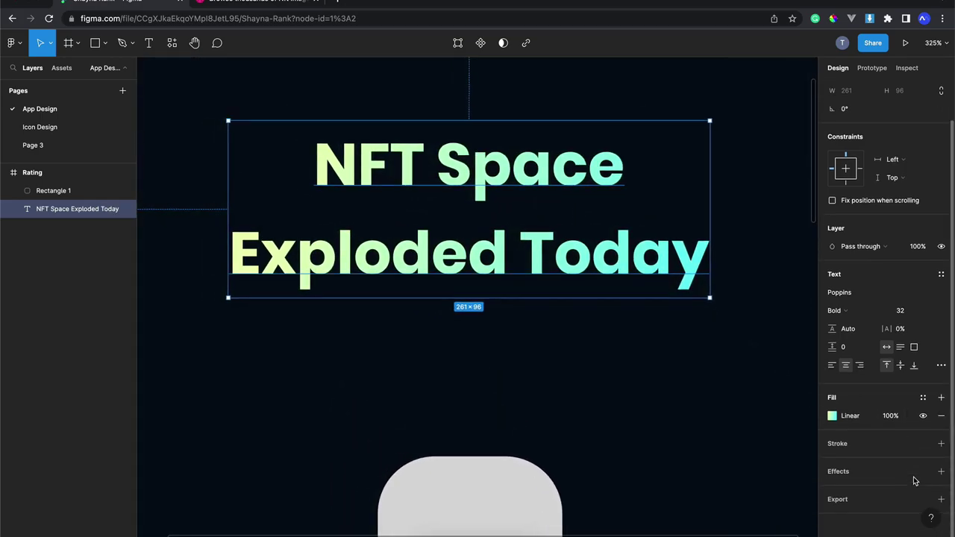
{"action": "left_click", "coordinate": [941, 398]}
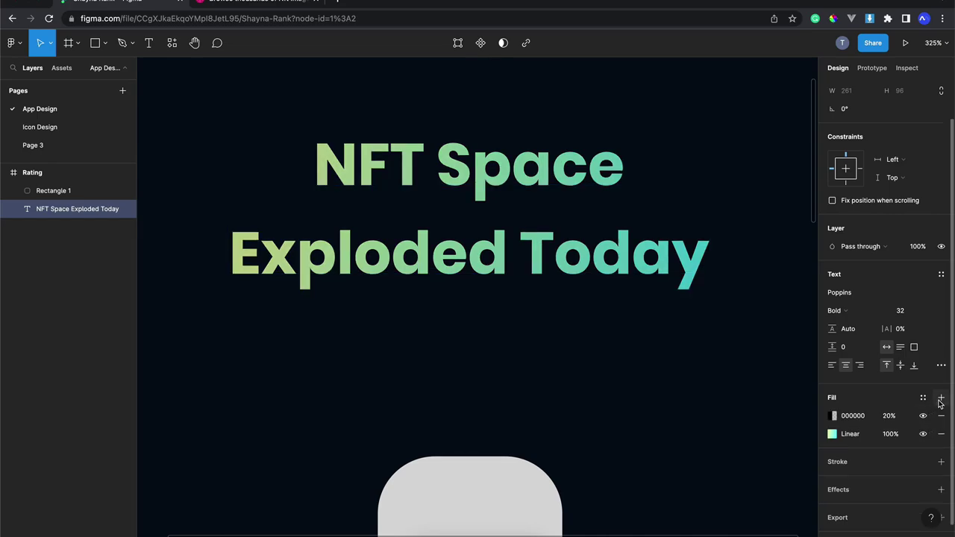
{"action": "scroll", "coordinate": [670, 403], "scroll_direction": "right", "scroll_amount": 1}
{"action": "scroll", "coordinate": [670, 403], "scroll_direction": "up", "scroll_amount": 1}
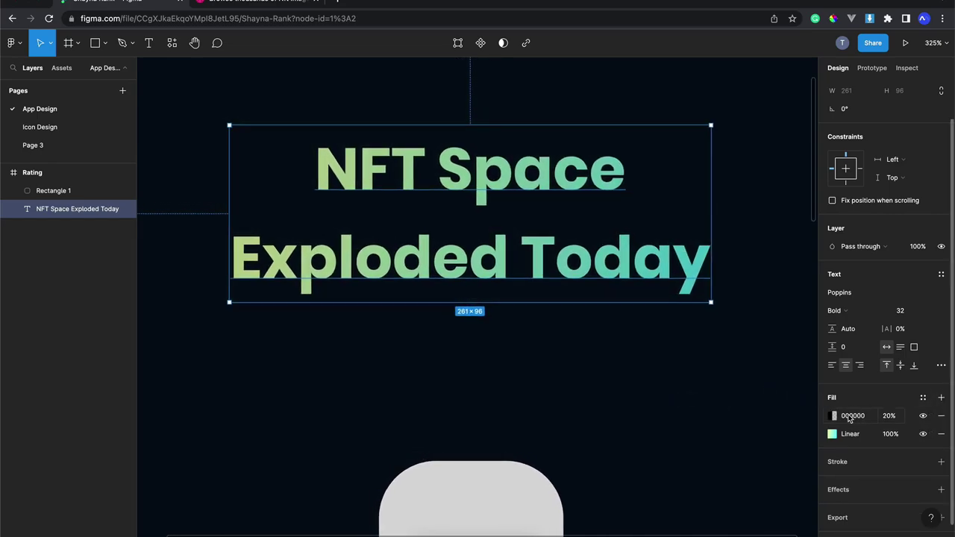
- Make the new fill a diagonal linear gradient starting at blue 252EFF
{"action": "left_click", "coordinate": [833, 417]}
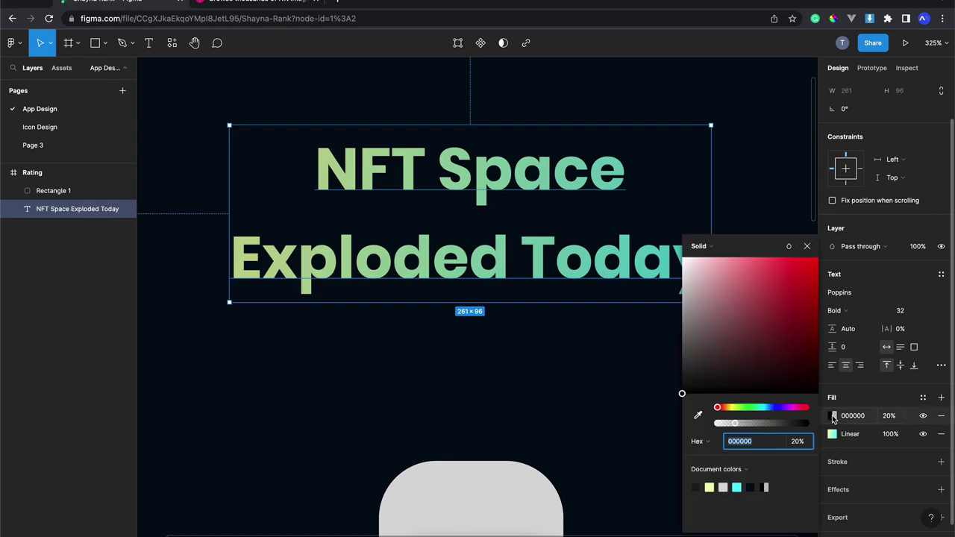
{"action": "left_click", "coordinate": [703, 249]}
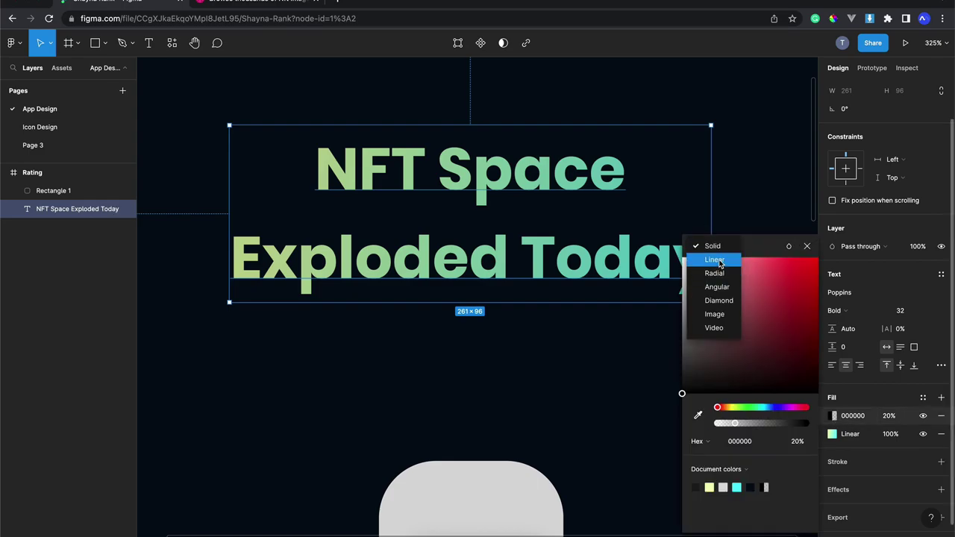
{"action": "left_click", "coordinate": [705, 259]}
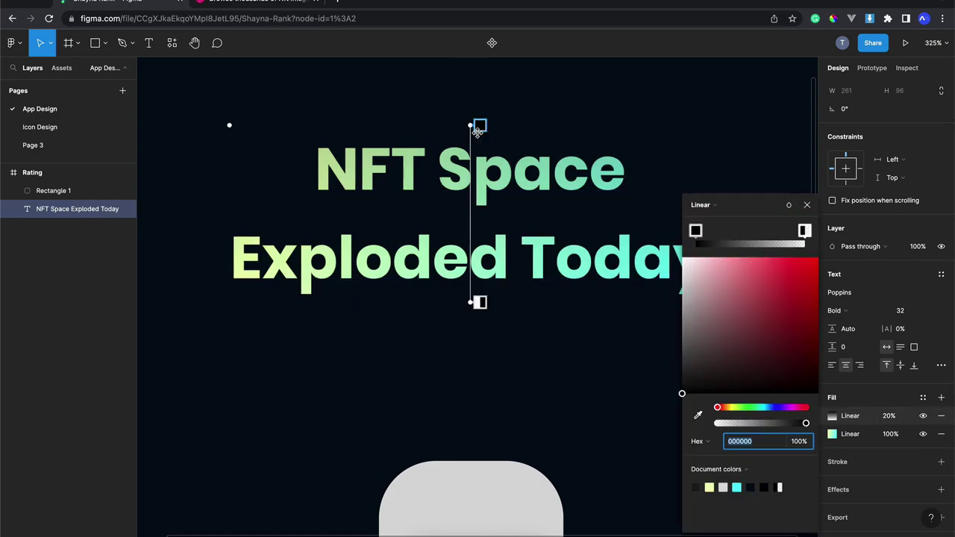
{"action": "left_click_drag", "start_coordinate": [480, 126], "coordinate": [594, 120]}
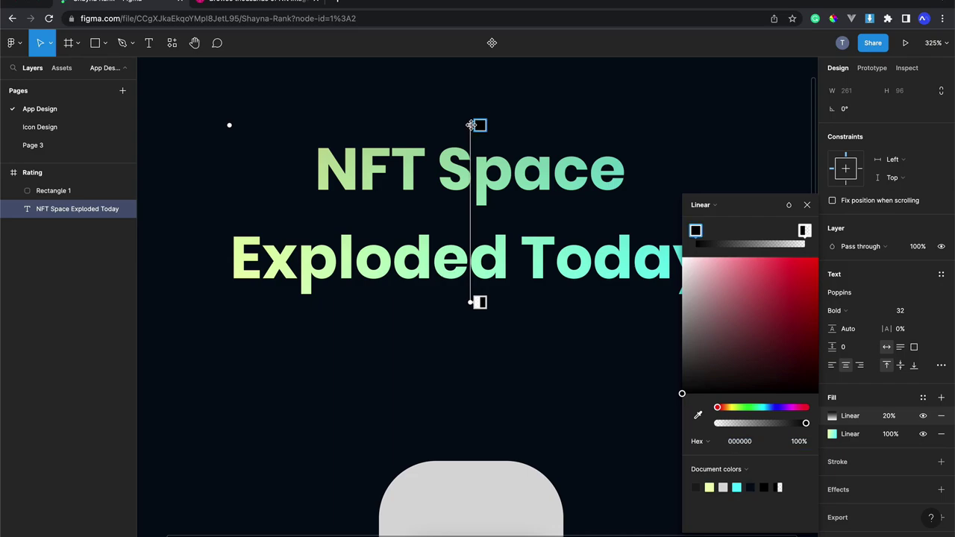
{"action": "left_click", "coordinate": [776, 408]}
{"action": "left_click_drag", "start_coordinate": [763, 321], "coordinate": [799, 257]}
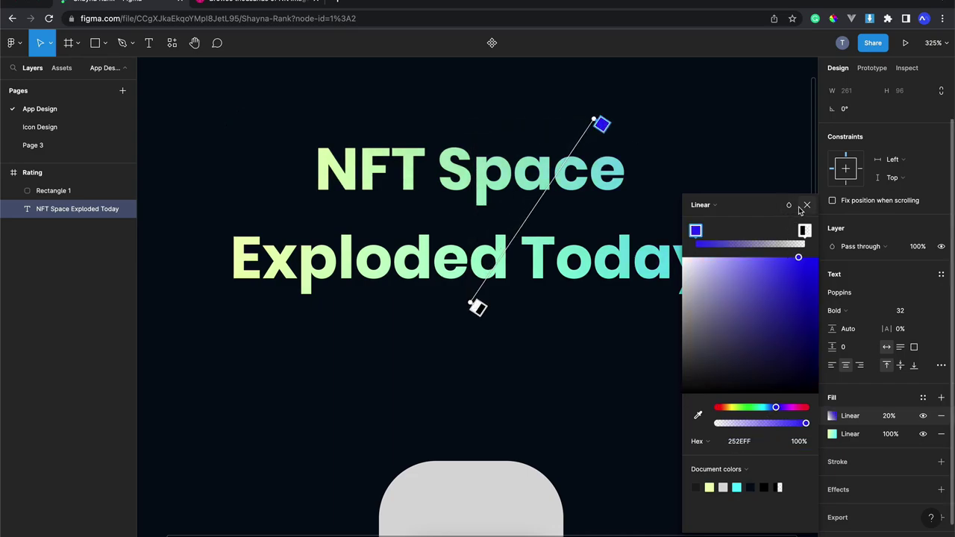
- Set the gradient's end stop to fully opaque light pink FF9FB6
{"action": "left_click", "coordinate": [805, 232]}
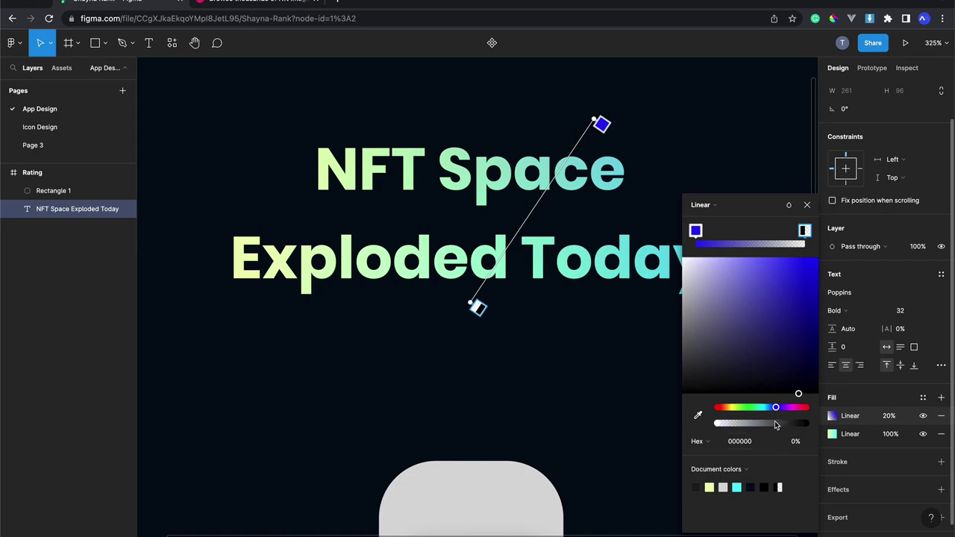
{"action": "left_click", "coordinate": [799, 392]}
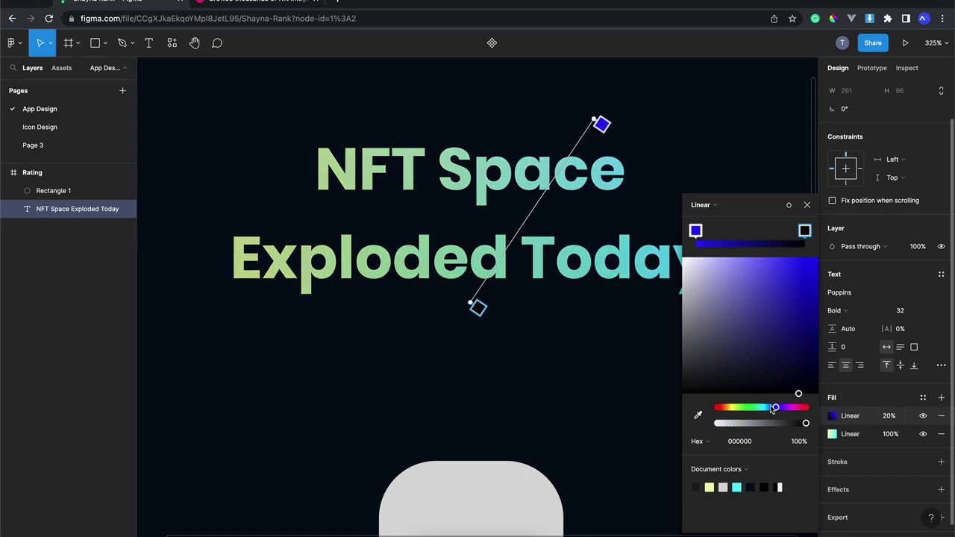
{"action": "left_click", "coordinate": [802, 407]}
{"action": "left_click_drag", "start_coordinate": [784, 359], "coordinate": [734, 256]}
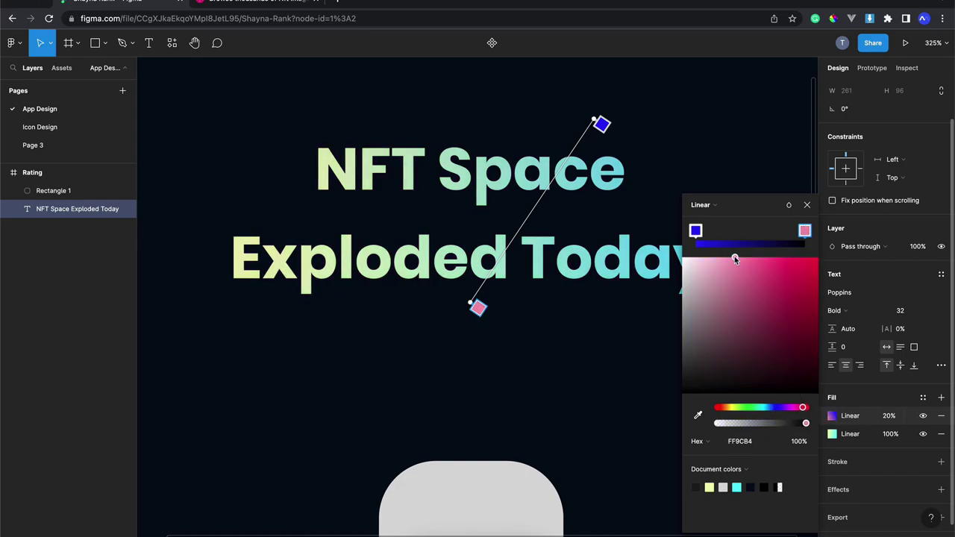
{"action": "left_click", "coordinate": [806, 205]}
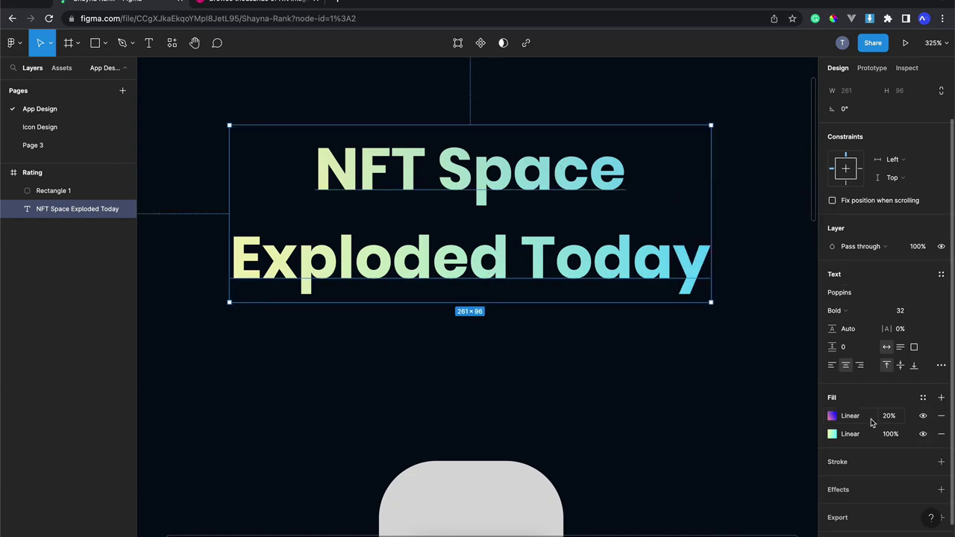
- Set the gradient fill's opacity to 100%
{"action": "left_click", "coordinate": [832, 417]}
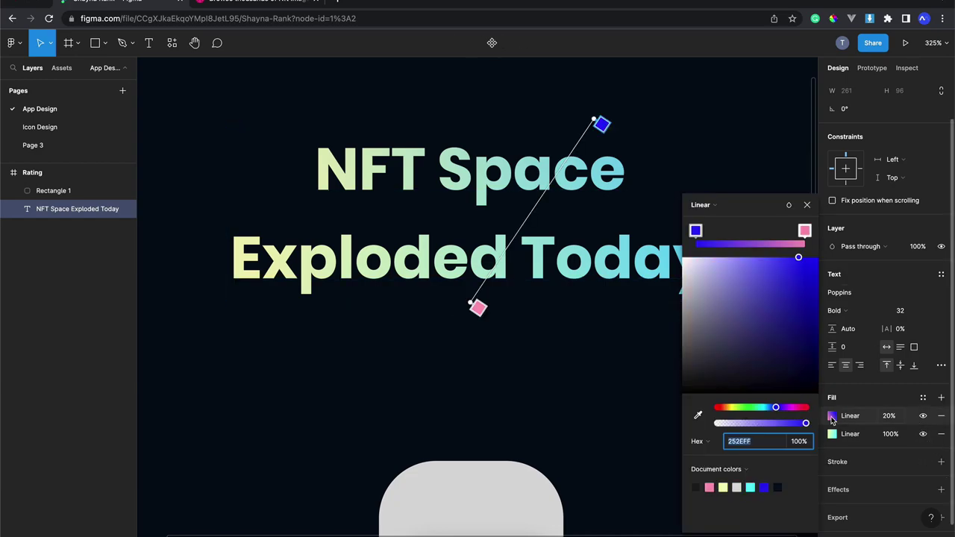
{"action": "left_click", "coordinate": [889, 418]}
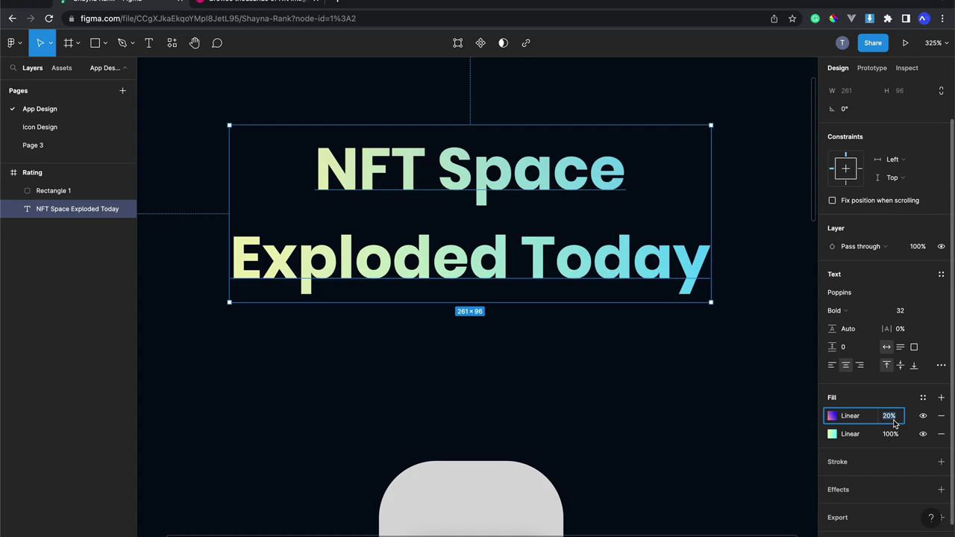
{"action": "type", "text": "100"}
{"action": "key", "text": "Return"}
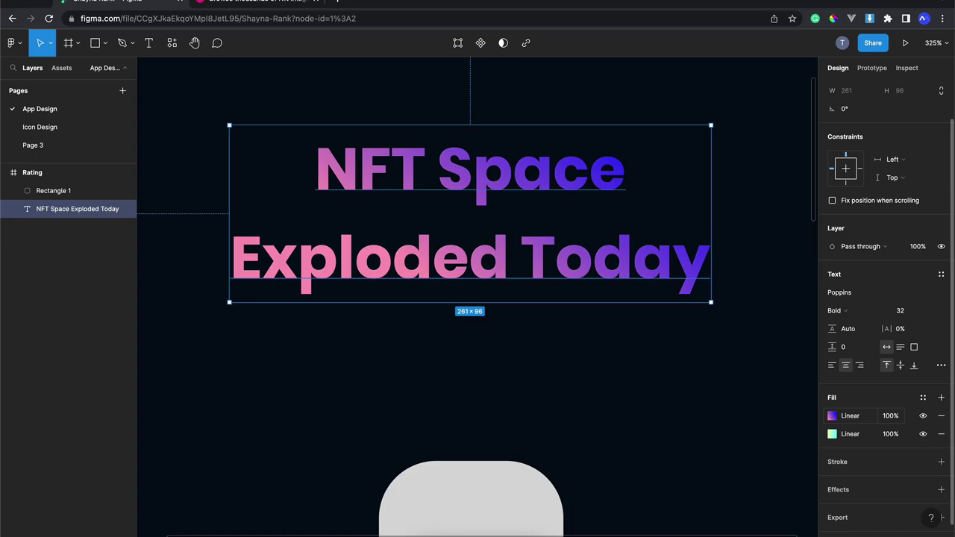
{"action": "left_click", "coordinate": [865, 68]}
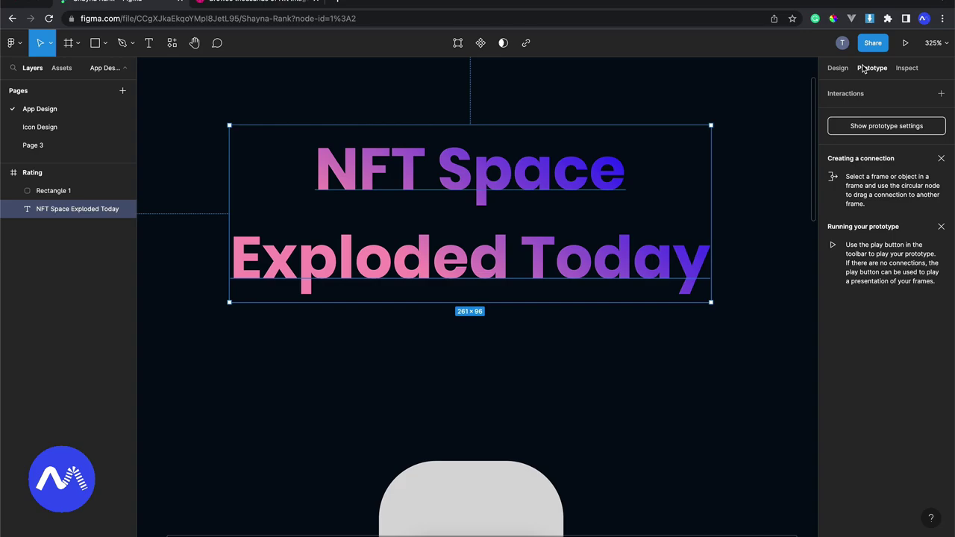
{"action": "left_click", "coordinate": [839, 68]}
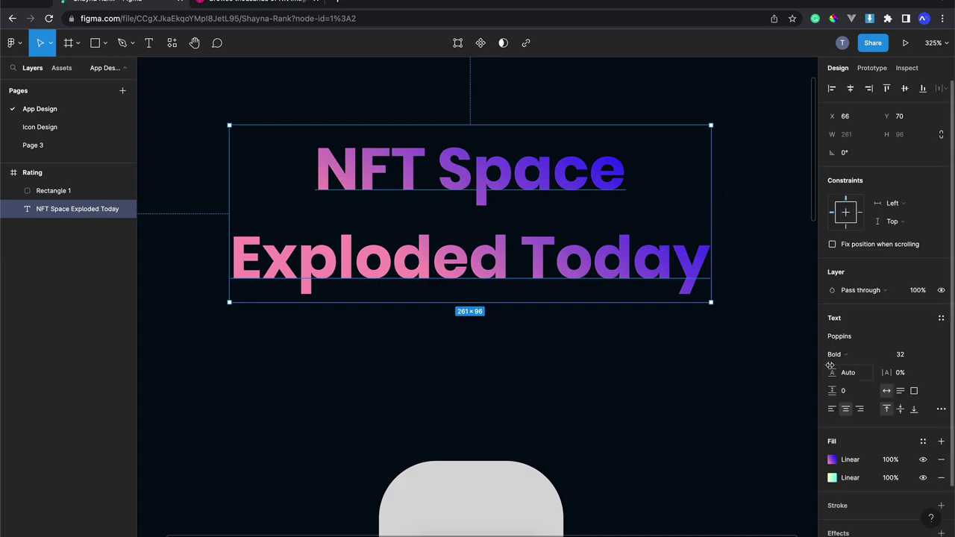
{"action": "left_click", "coordinate": [923, 459]}
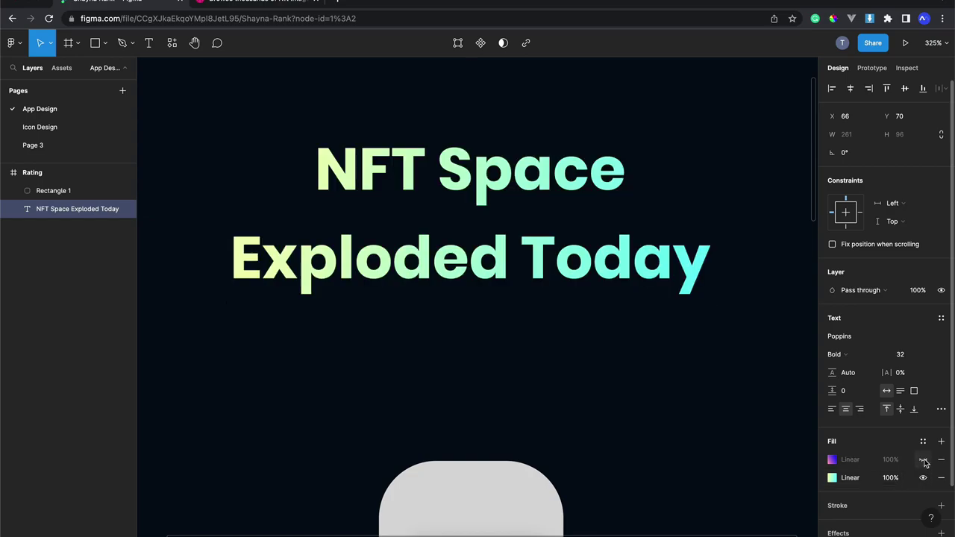
{"action": "left_click", "coordinate": [923, 460]}
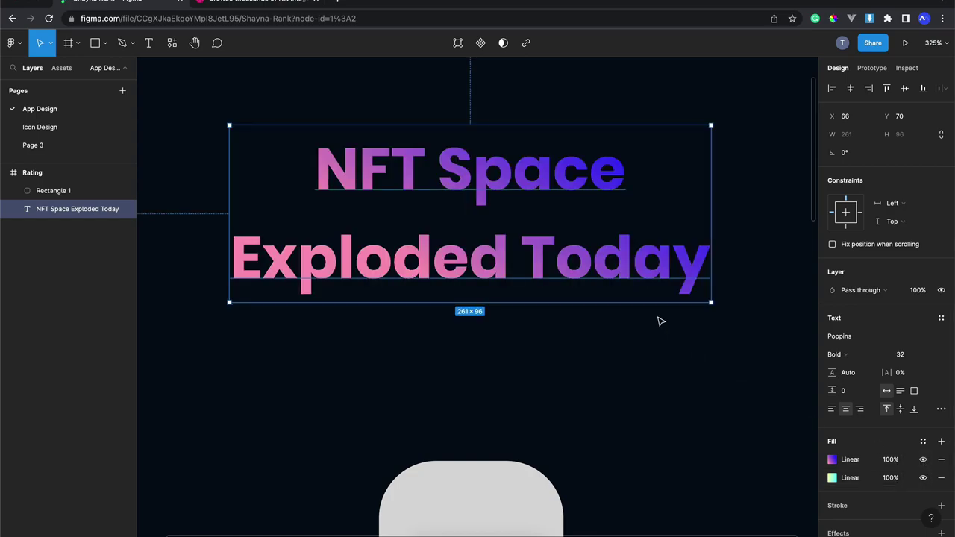
{"action": "scroll", "coordinate": [659, 321], "scroll_direction": "up", "scroll_amount": 1}
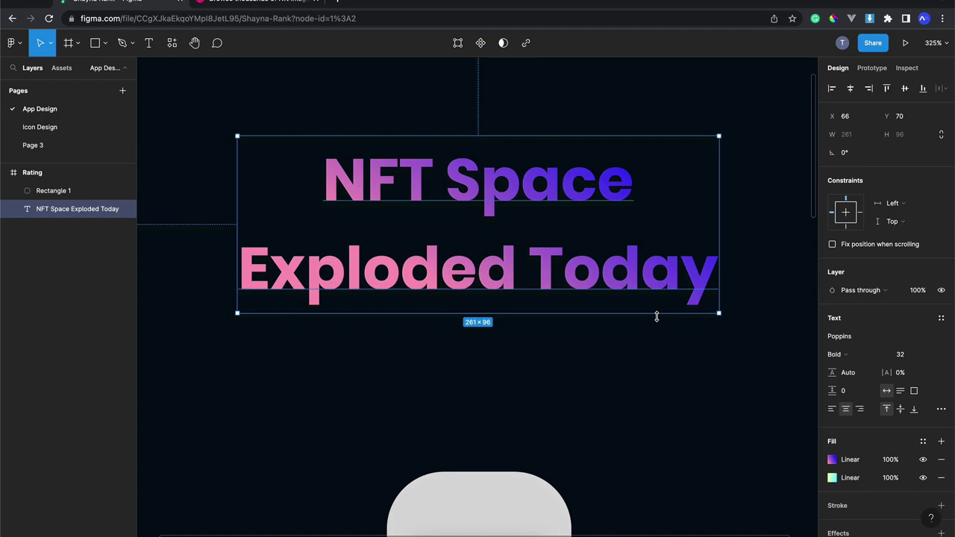
{"action": "scroll", "coordinate": [657, 316], "scroll_direction": "down", "scroll_amount": 2}
{"action": "scroll", "coordinate": [660, 322], "scroll_direction": "down", "scroll_amount": 1}
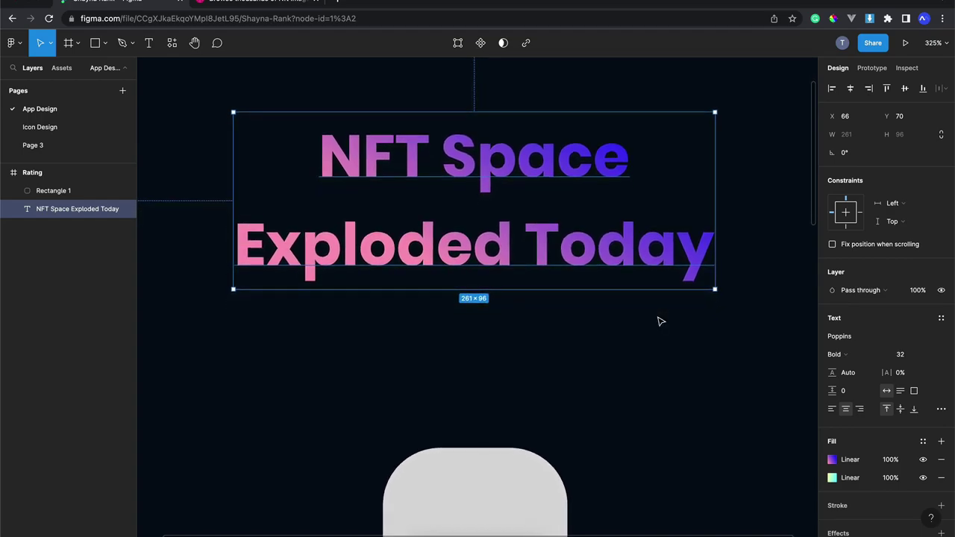
{"action": "scroll", "coordinate": [660, 322], "scroll_direction": "up", "scroll_amount": 1}
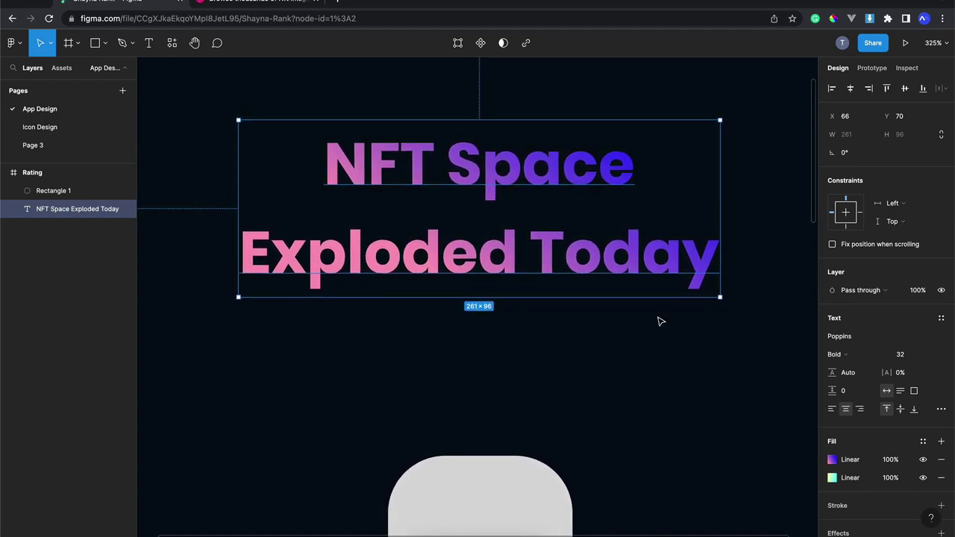